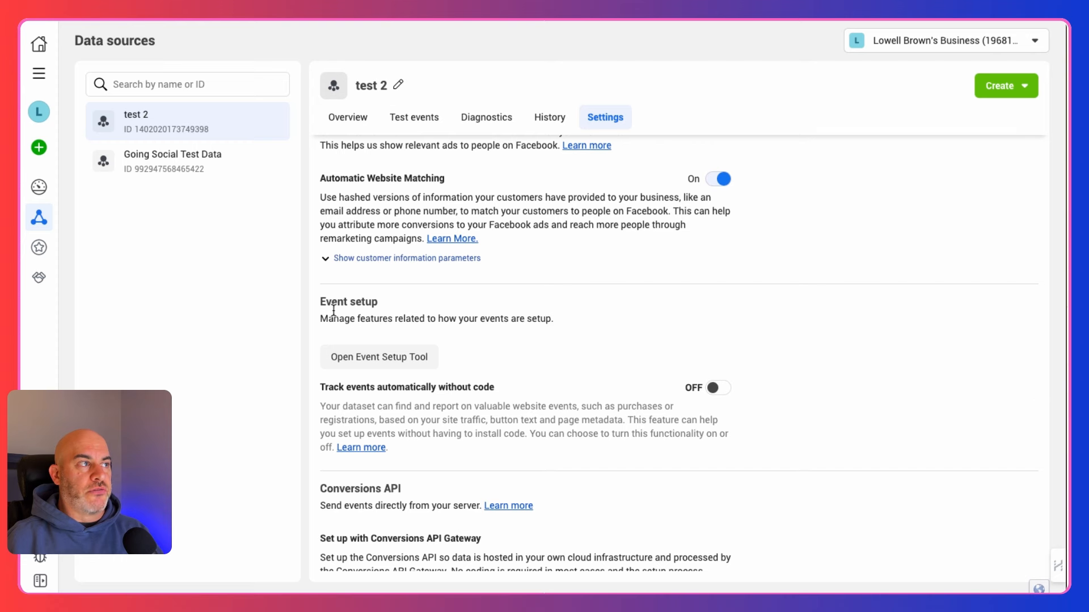
# Turn on tracking events automatically without code for the test 2 dataset
pyautogui.scroll(3, 594, 316)
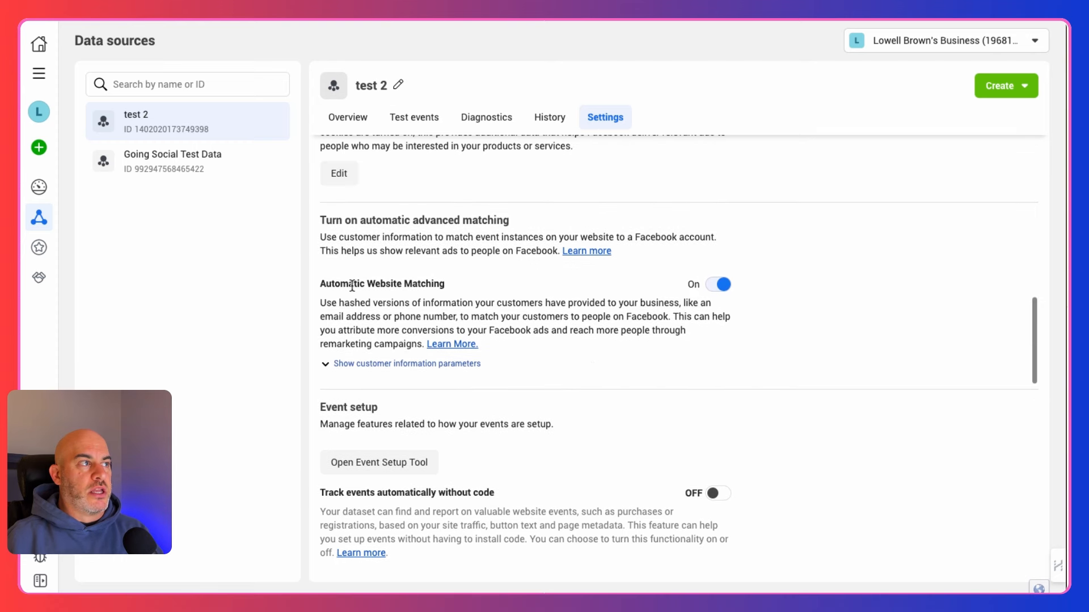
pyautogui.moveTo(320, 283); pyautogui.dragTo(479, 284)
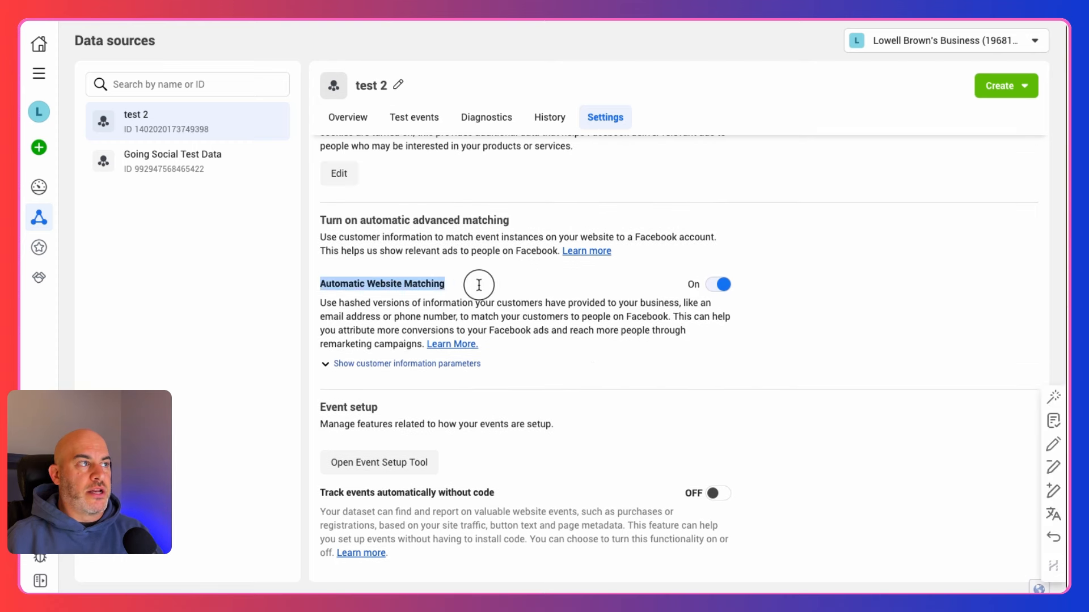
pyautogui.scroll(-3, 557, 453)
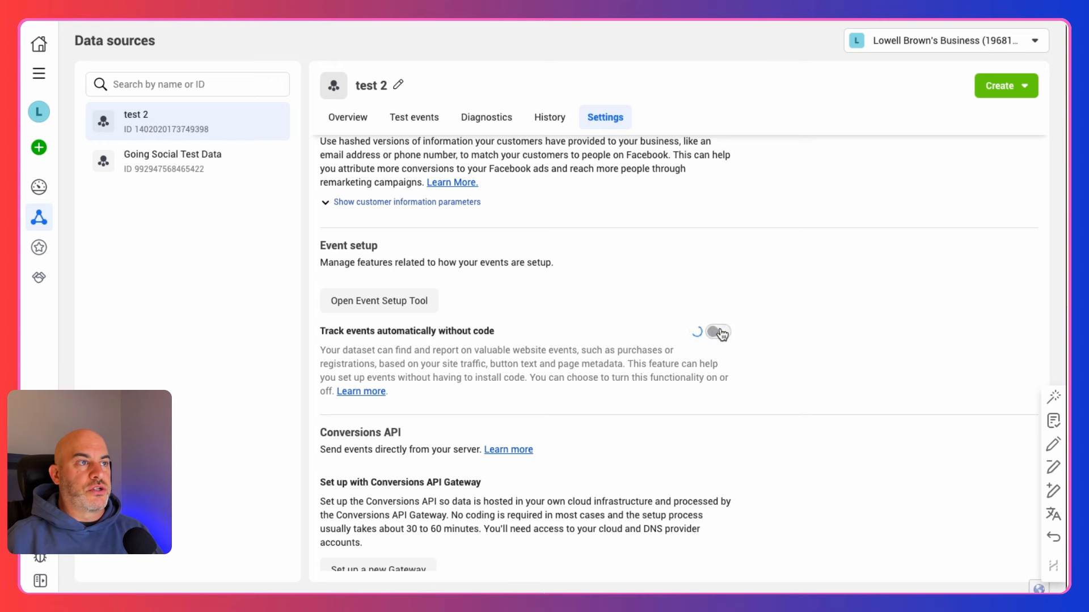
pyautogui.scroll(-1, 542, 333)
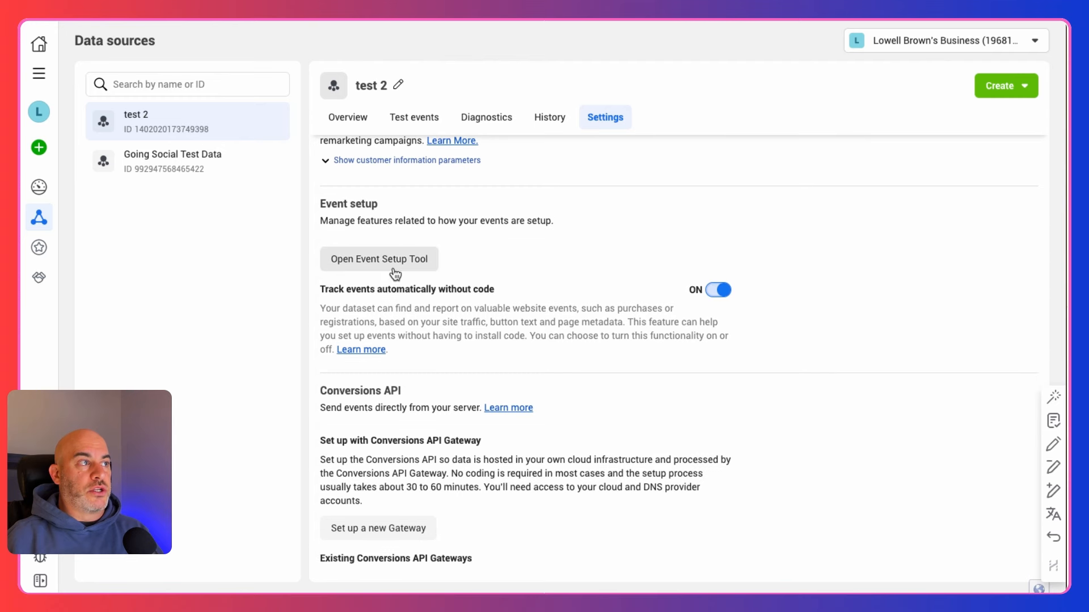
pyautogui.click(379, 268)
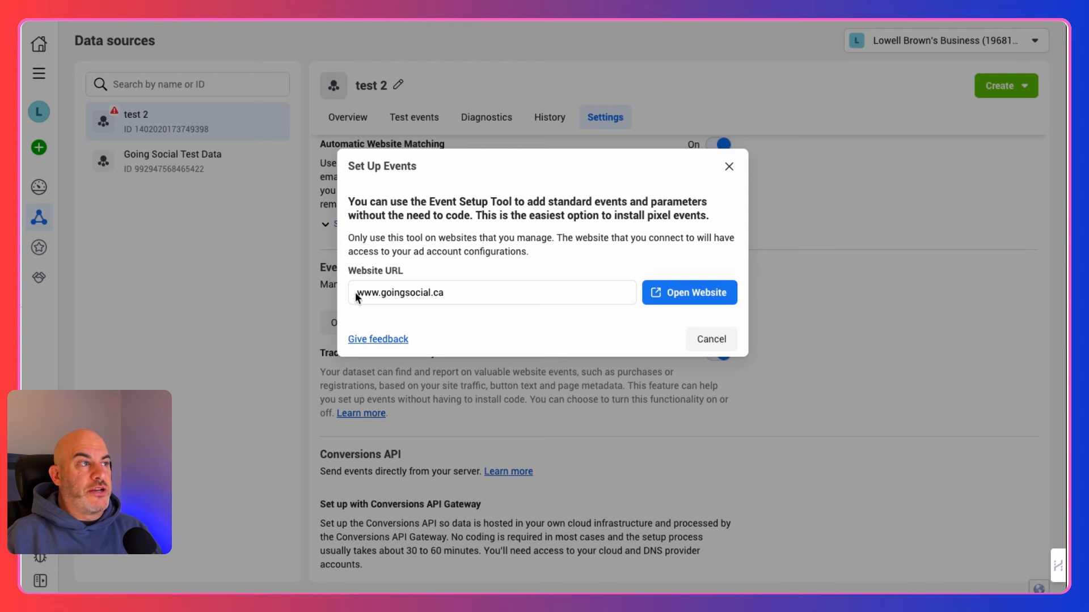
pyautogui.click(703, 294)
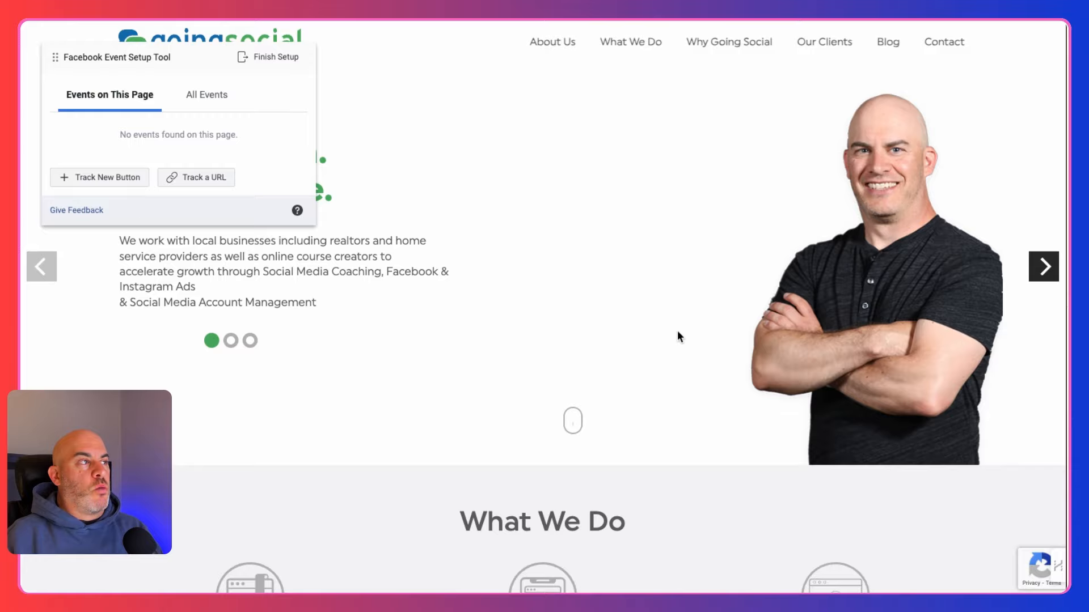
# Start tracking a new button and choose the Let's Get Started button near the homepage footer
pyautogui.scroll(-7, 677, 331)
pyautogui.scroll(-15, 677, 330)
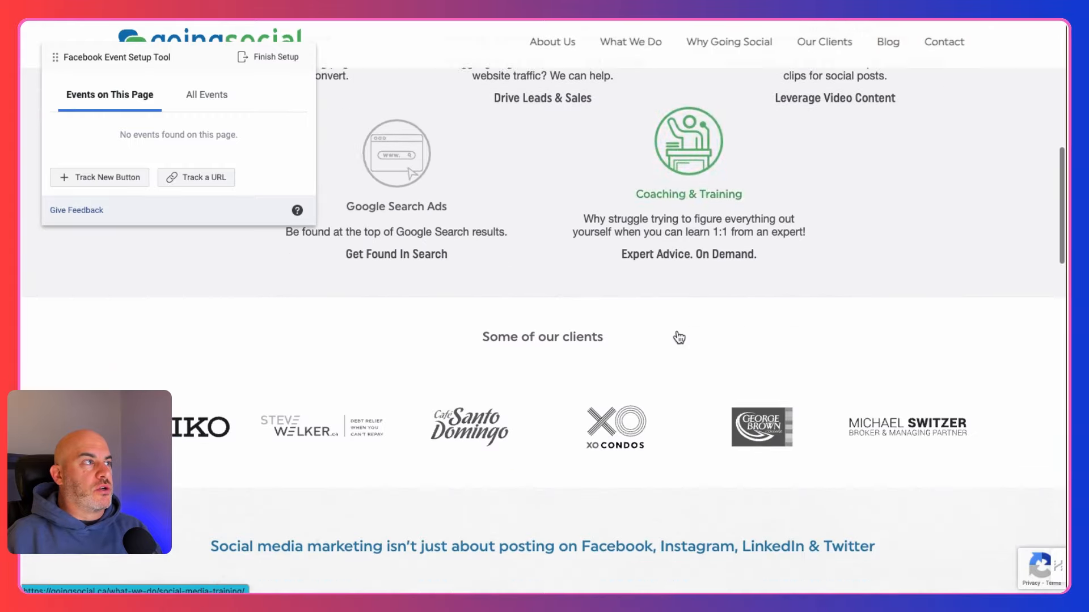
pyautogui.scroll(-15, 677, 330)
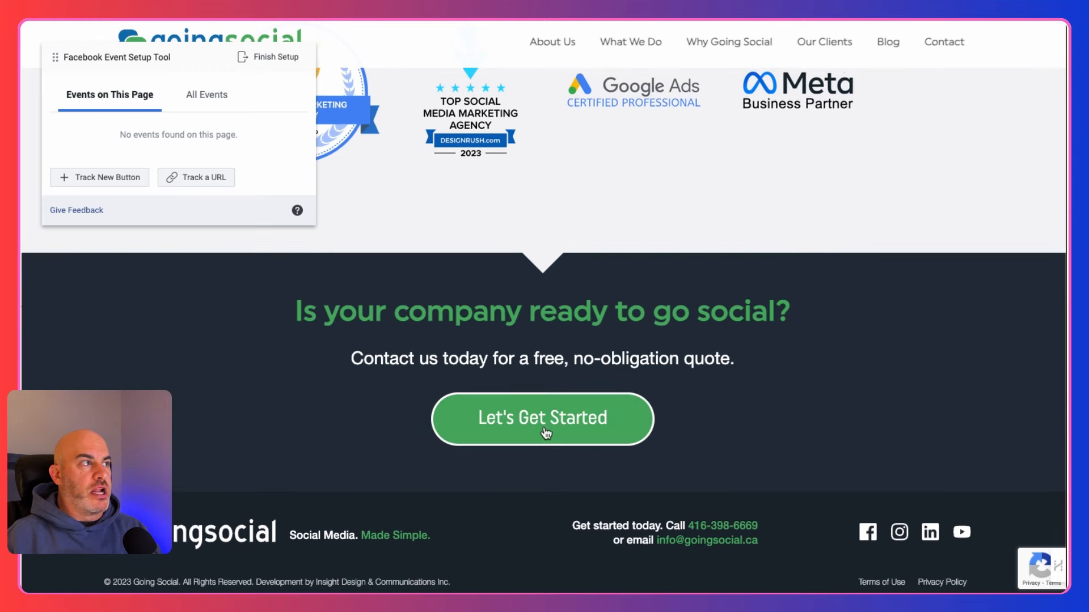
pyautogui.click(103, 179)
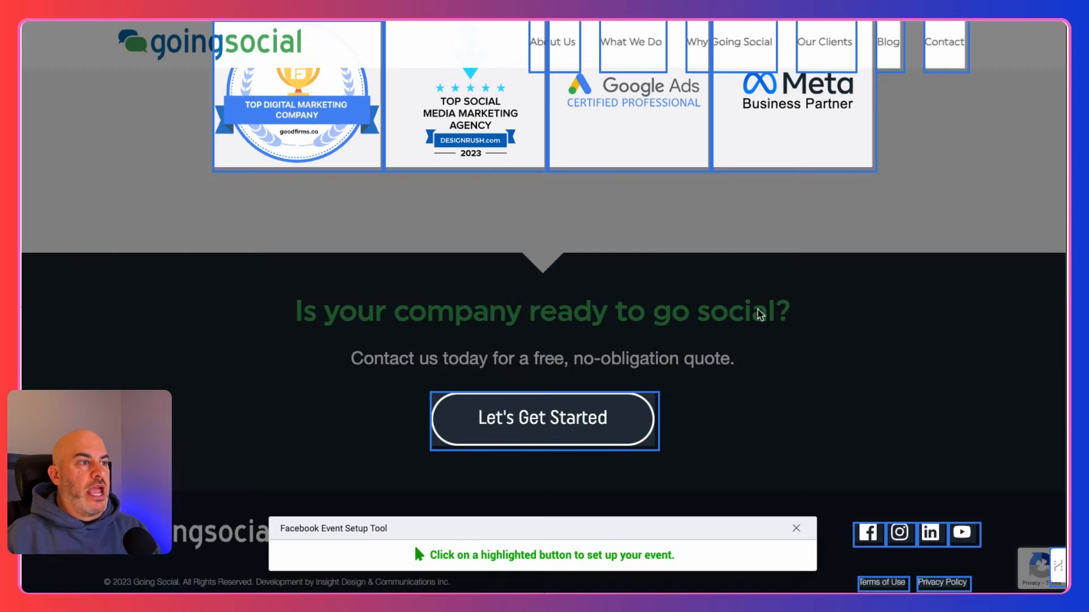
pyautogui.scroll(2, 876, 349)
pyautogui.scroll(20, 876, 350)
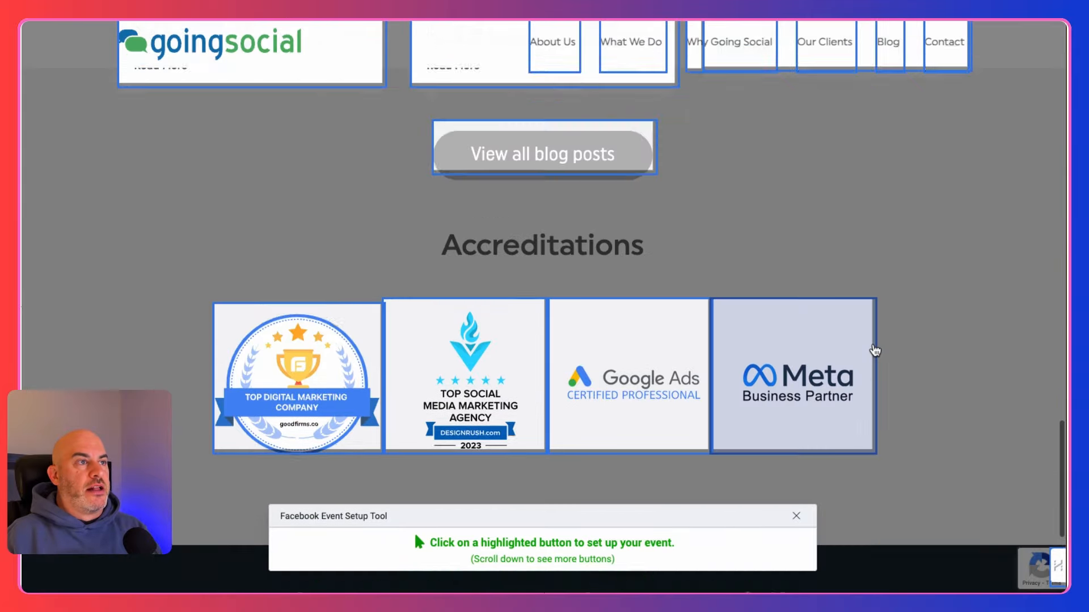
pyautogui.scroll(12, 876, 349)
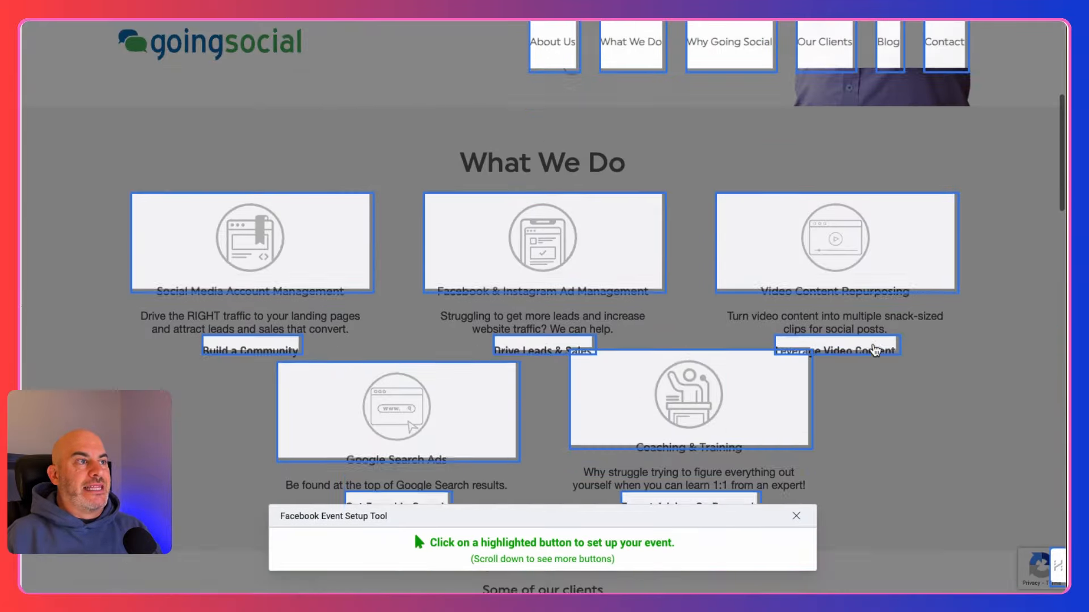
pyautogui.scroll(-6, 876, 349)
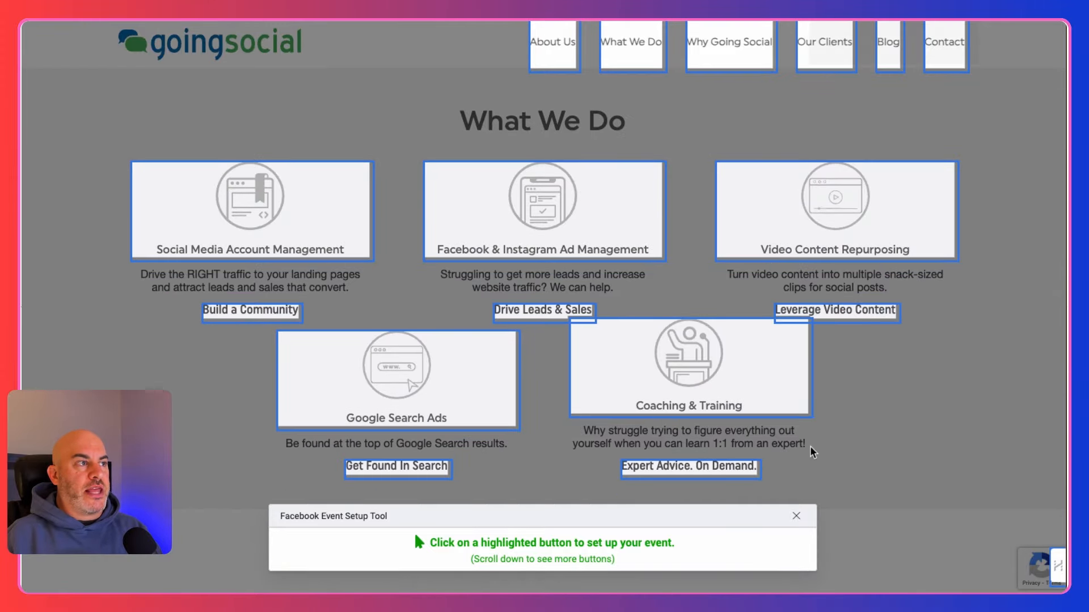
pyautogui.scroll(-10, 843, 468)
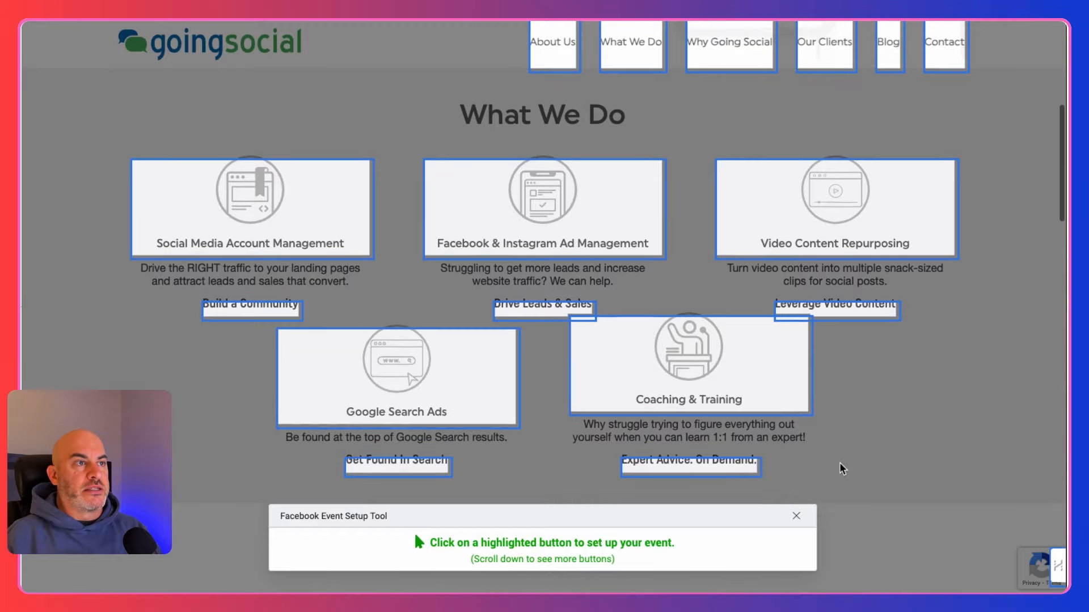
pyautogui.scroll(-12, 843, 468)
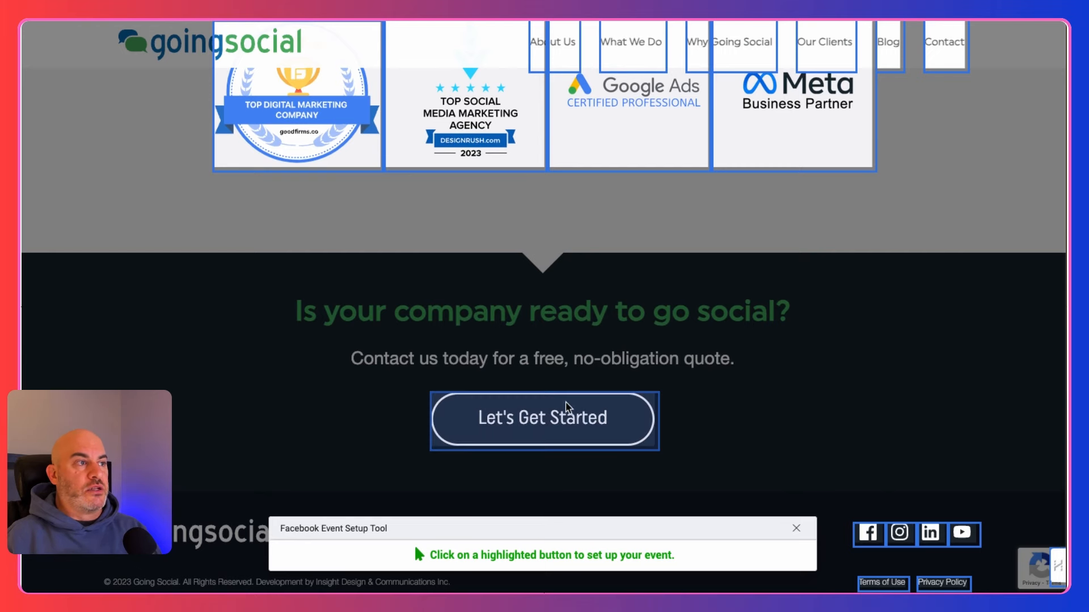
pyautogui.click(550, 425)
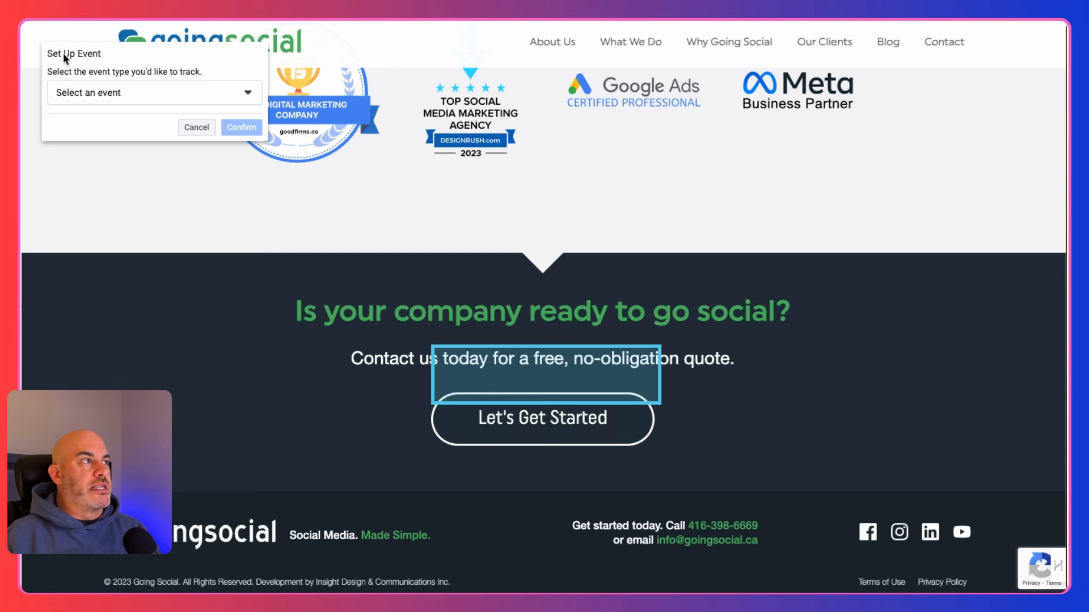
# Review the available event types and select Lead for the Let's Get Started button
pyautogui.click(157, 95)
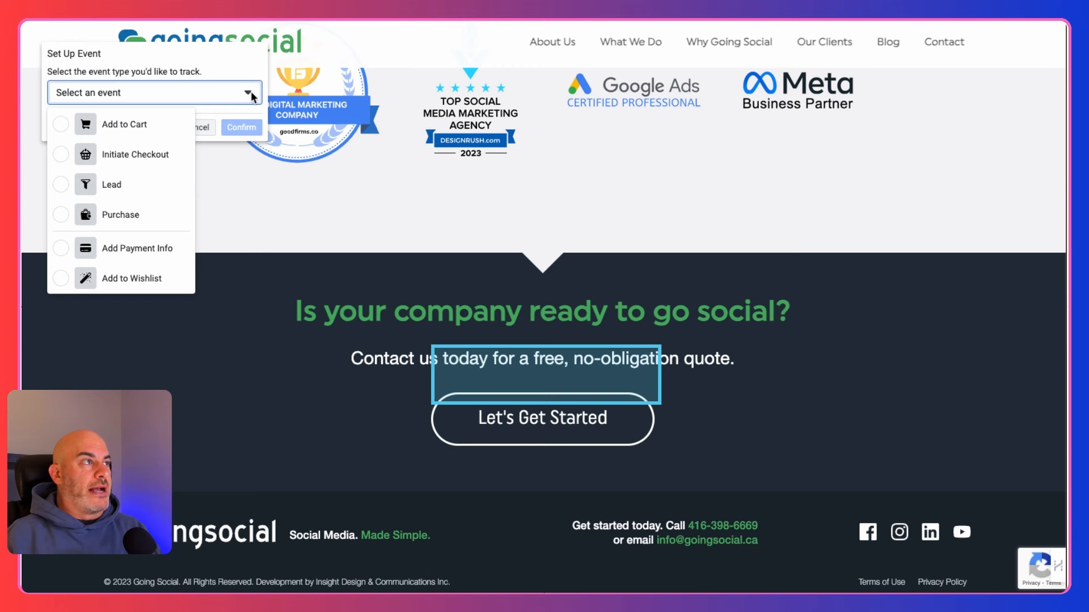
pyautogui.scroll(-2, 117, 280)
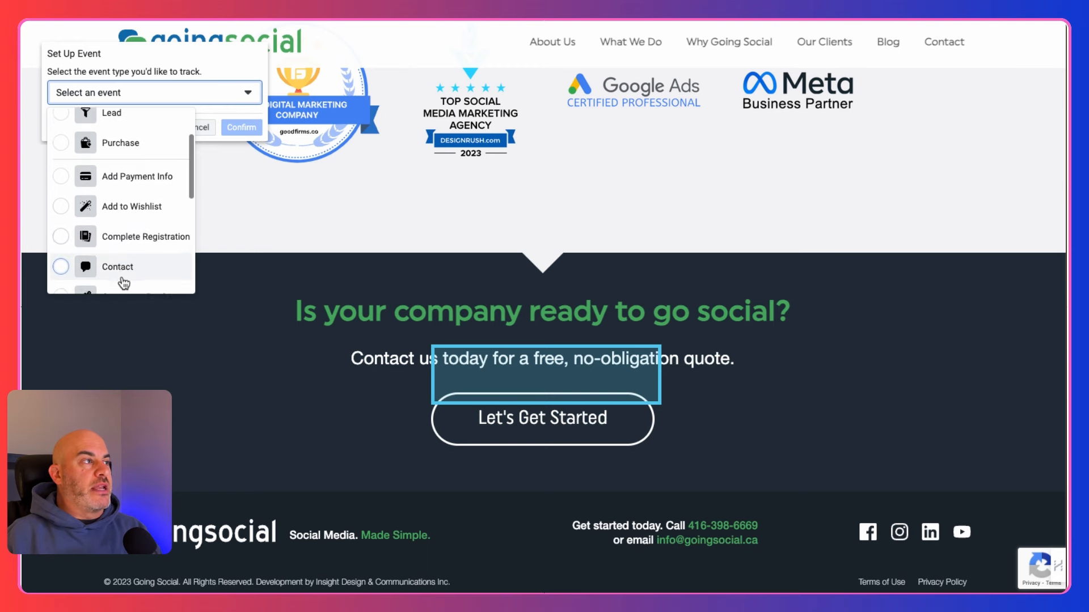
pyautogui.scroll(-6, 124, 283)
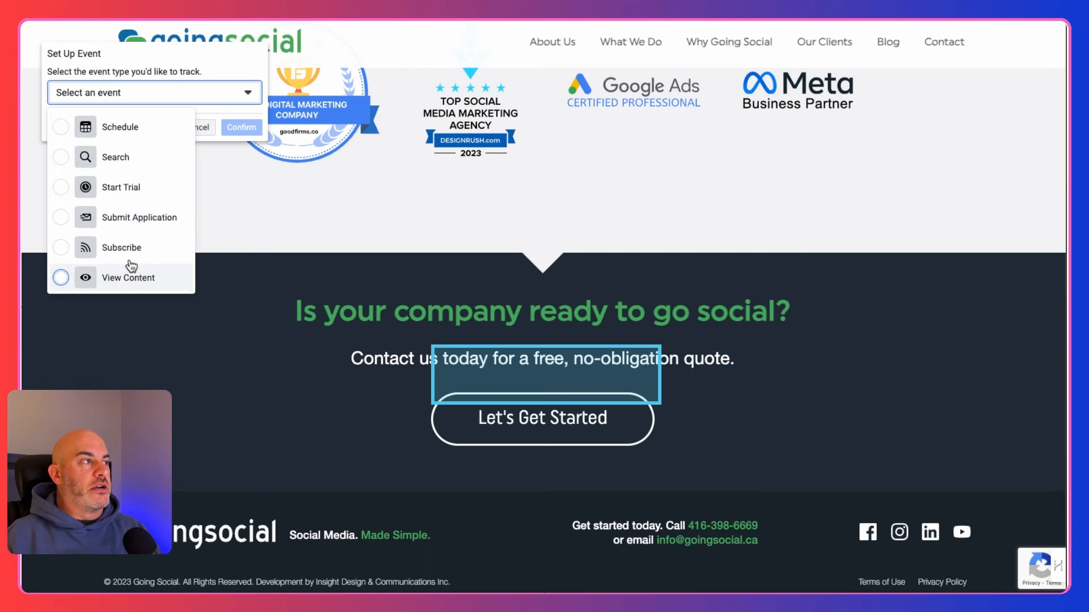
pyautogui.scroll(8, 135, 181)
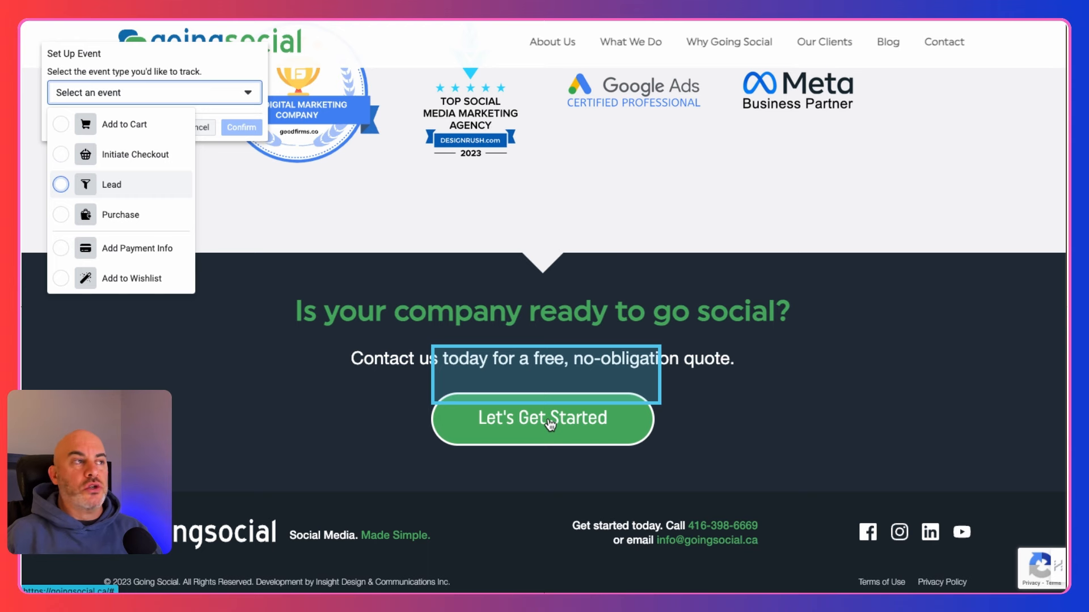
pyautogui.scroll(1, 134, 128)
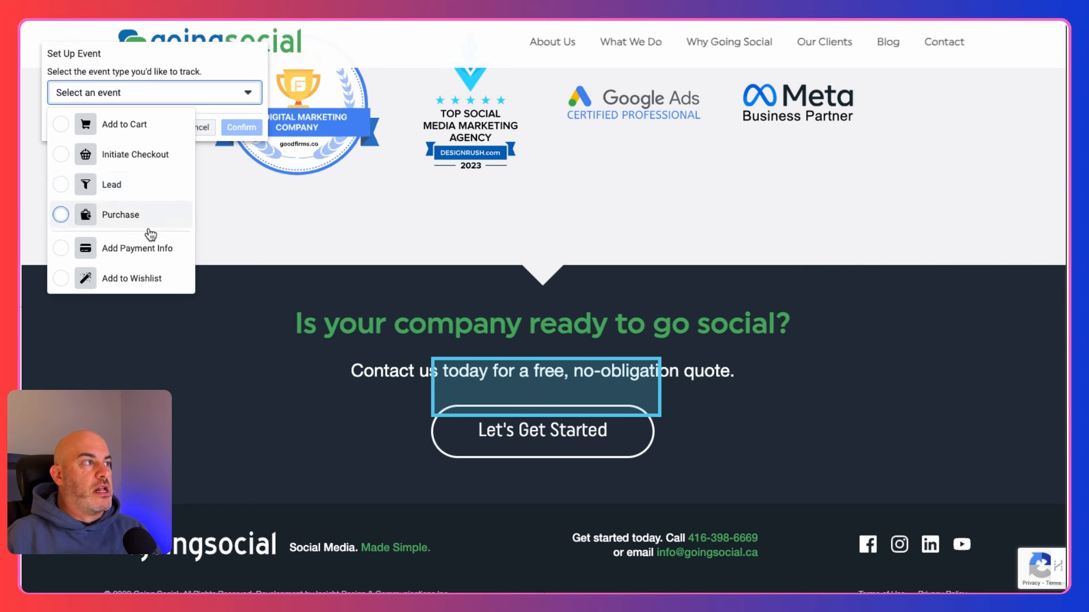
pyautogui.scroll(-3, 148, 232)
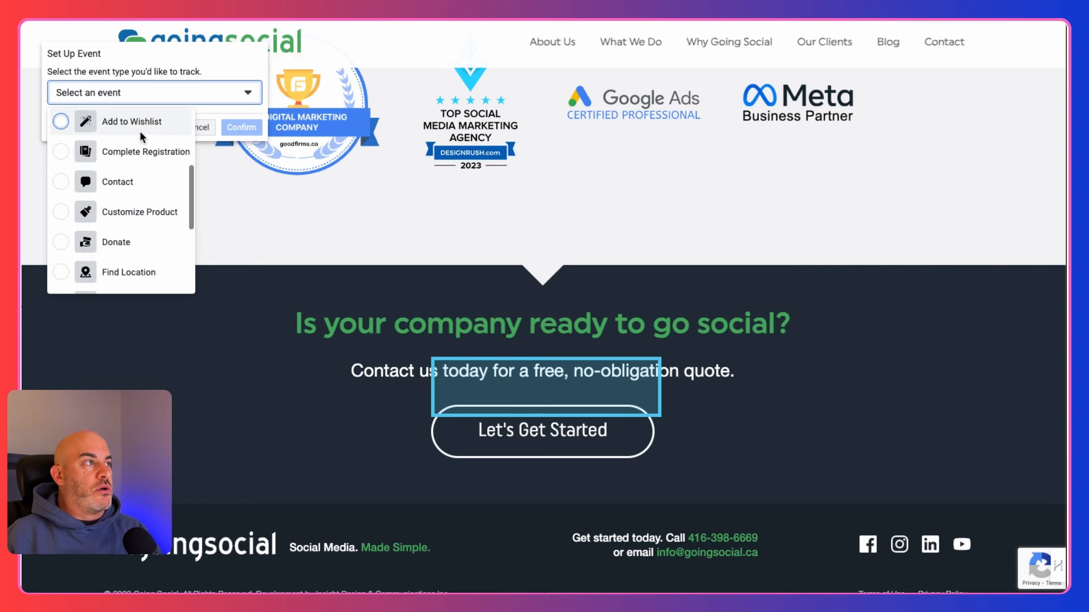
pyautogui.scroll(-1, 129, 243)
pyautogui.scroll(-3, 131, 245)
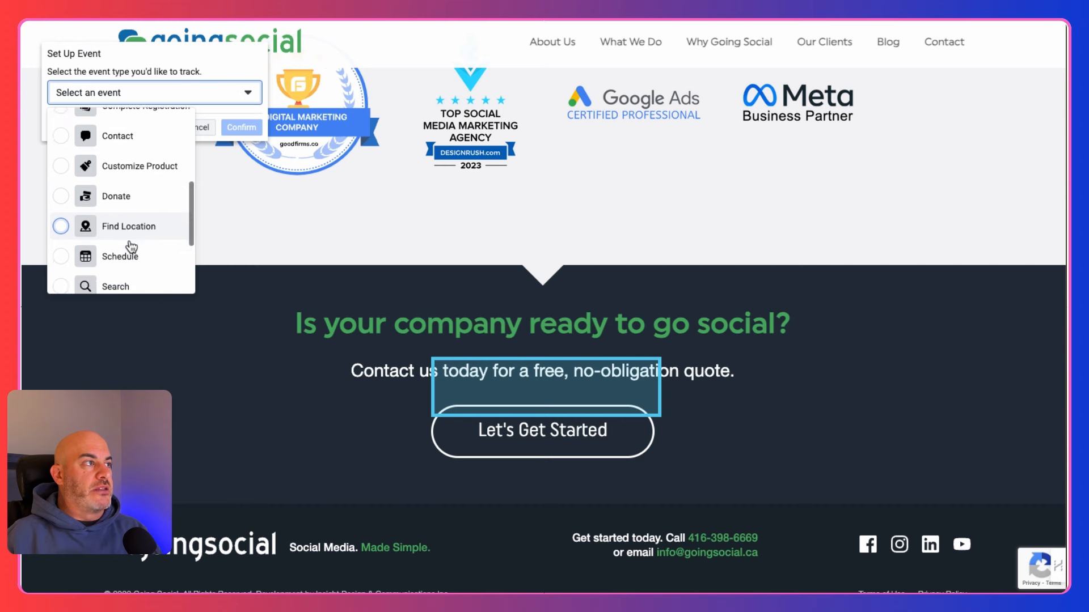
pyautogui.scroll(-2, 135, 261)
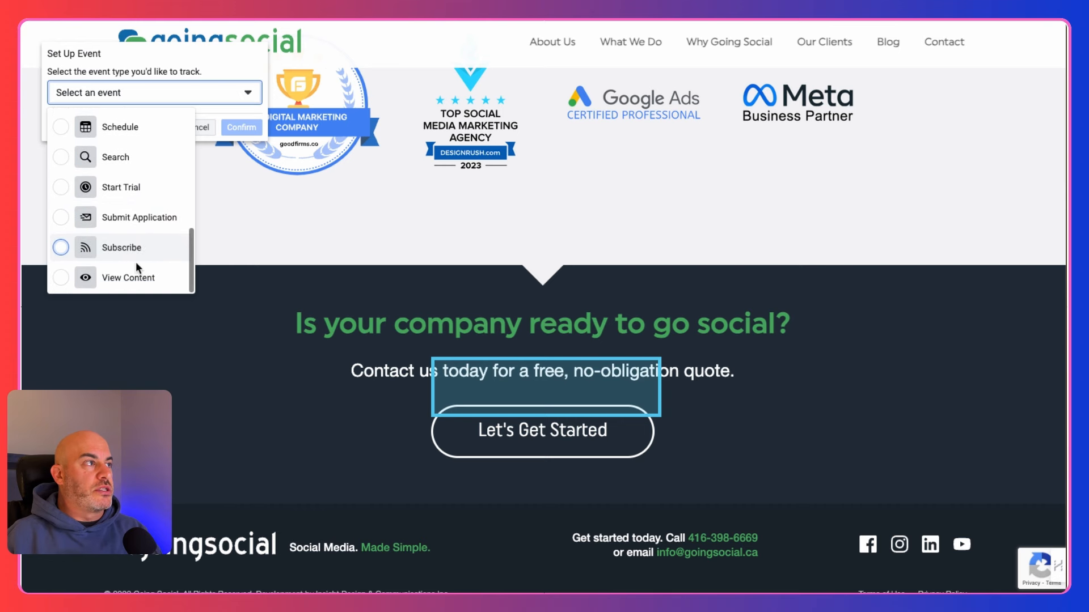
pyautogui.scroll(5, 157, 214)
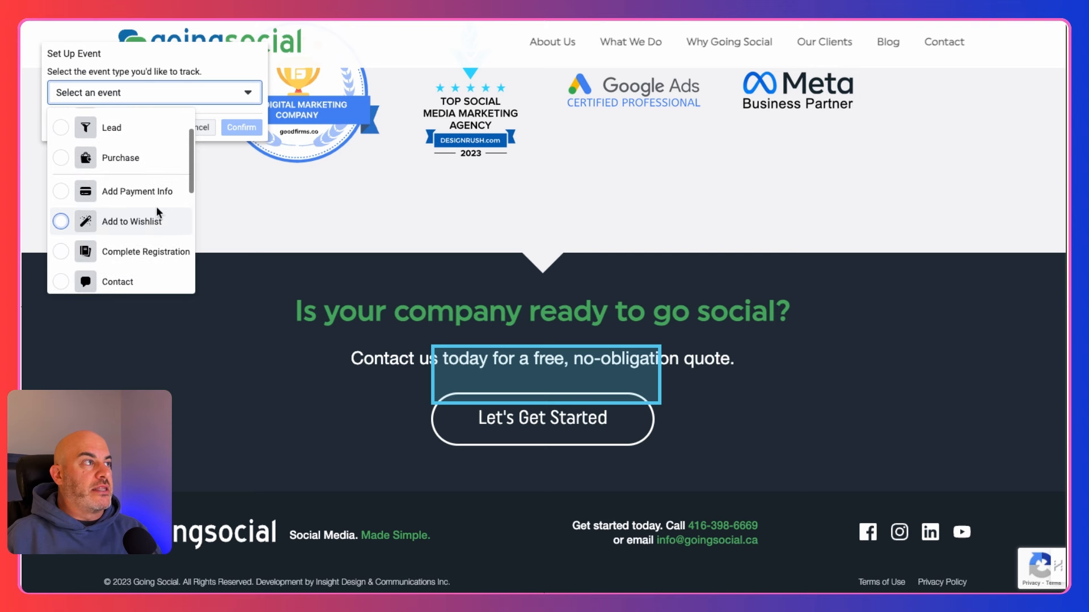
pyautogui.scroll(2, 136, 214)
pyautogui.click(60, 186)
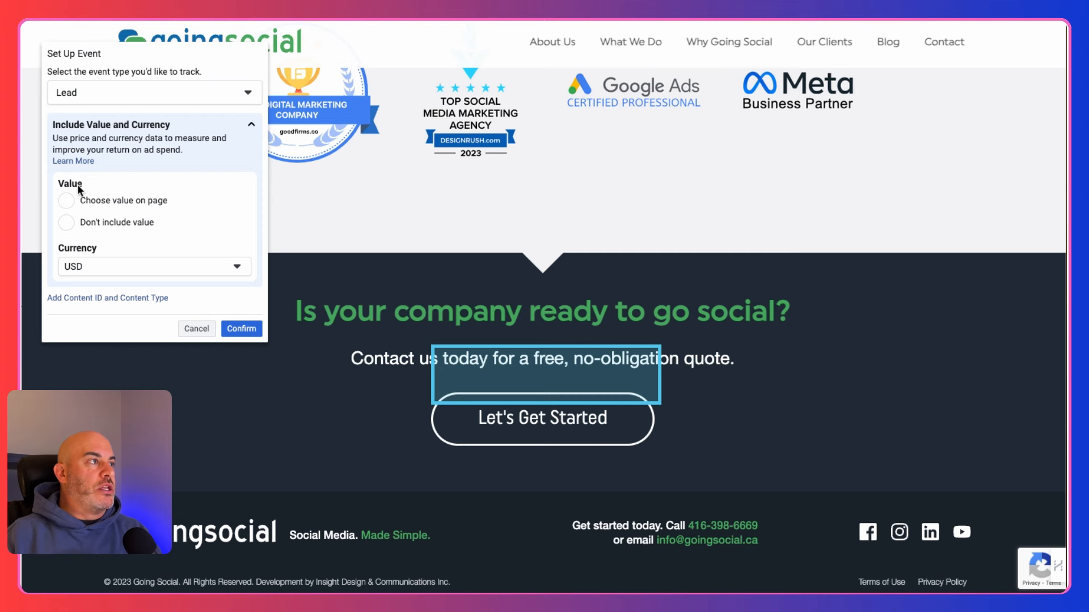
# Set the Lead event to not include a value and confirm the event
pyautogui.click(69, 202)
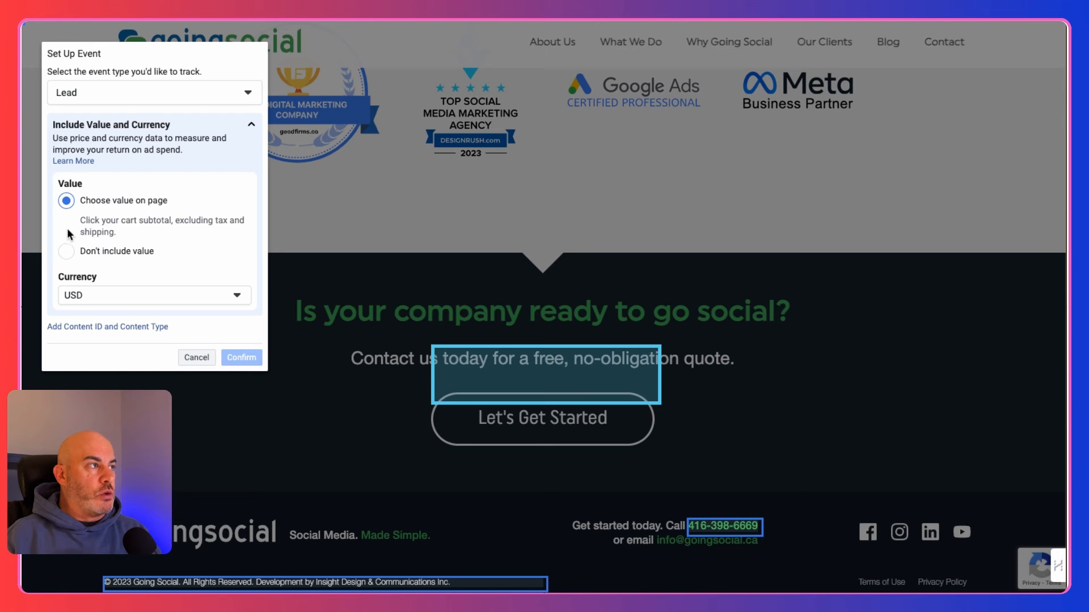
pyautogui.click(138, 296)
pyautogui.click(136, 251)
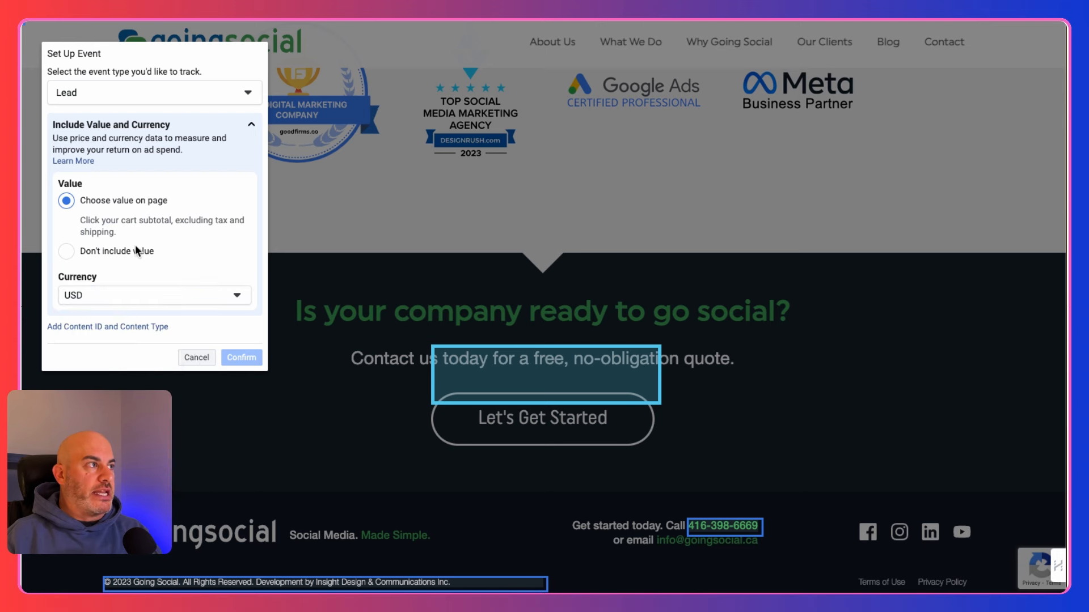
pyautogui.click(67, 252)
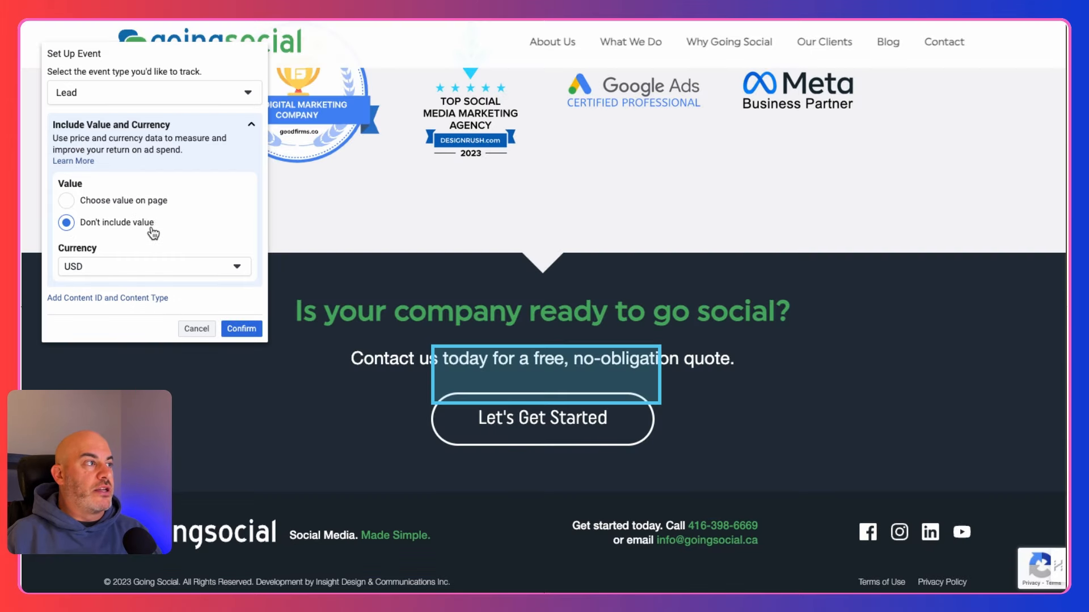
pyautogui.click(256, 334)
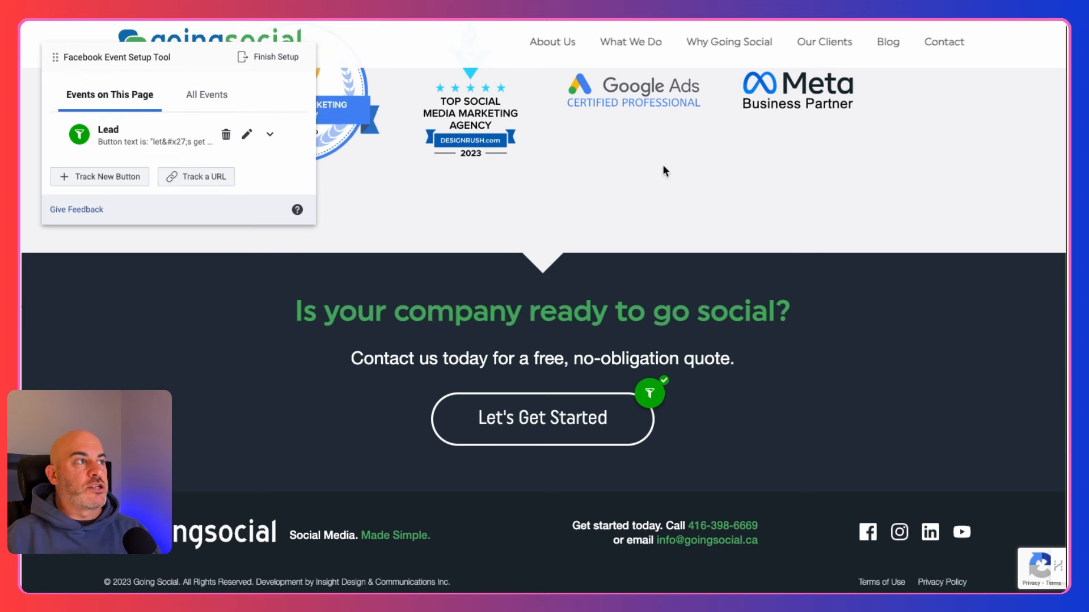
# Follow the homepage's Let's Get Started button to the contact form and display all events set up on the site
pyautogui.scroll(5, 670, 170)
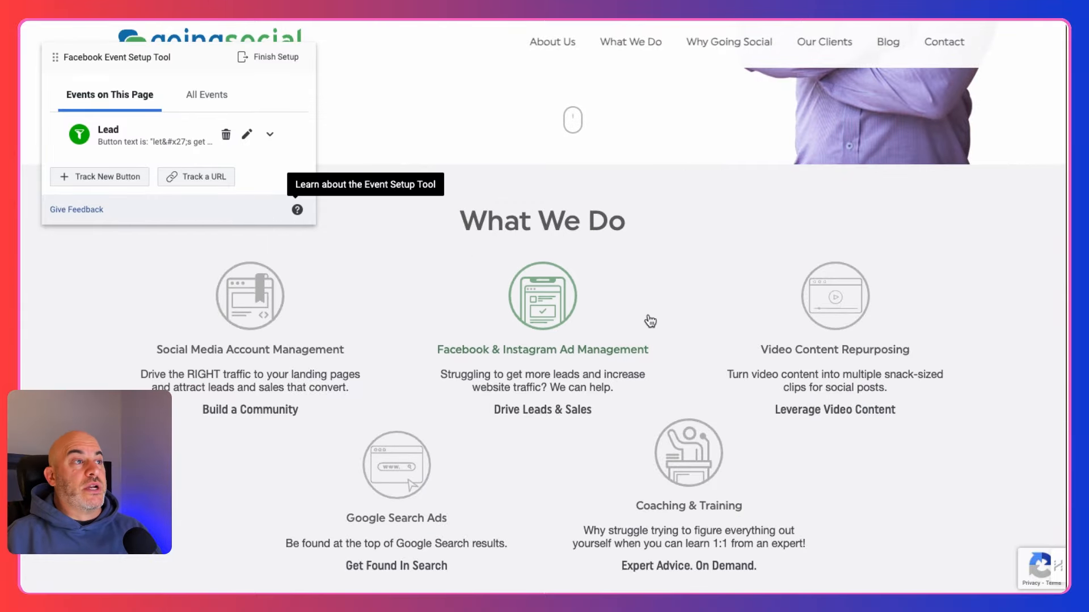
pyautogui.scroll(5, 650, 321)
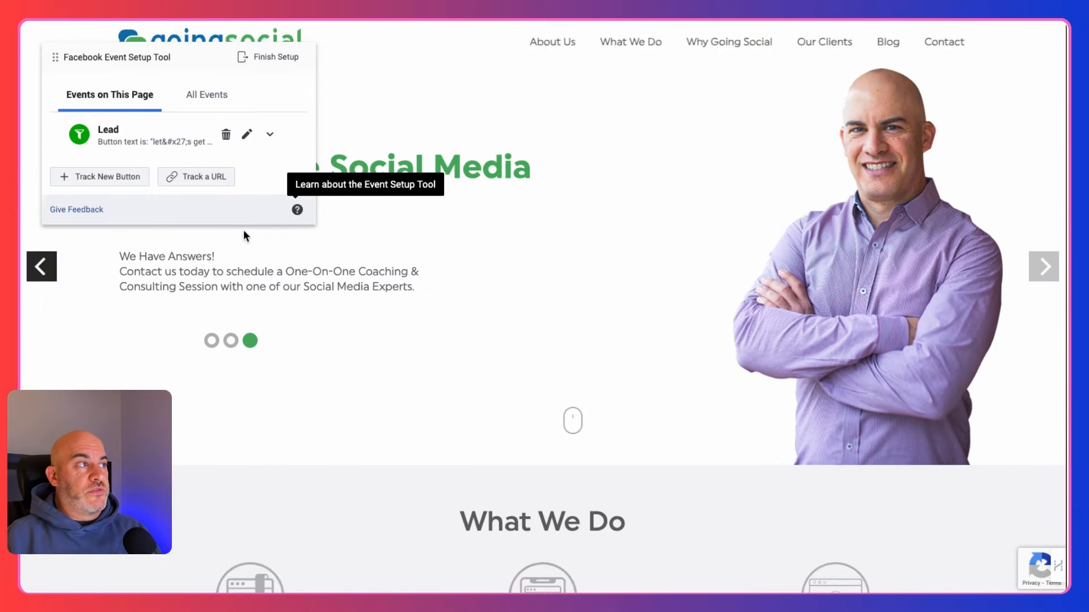
pyautogui.scroll(-15, 596, 361)
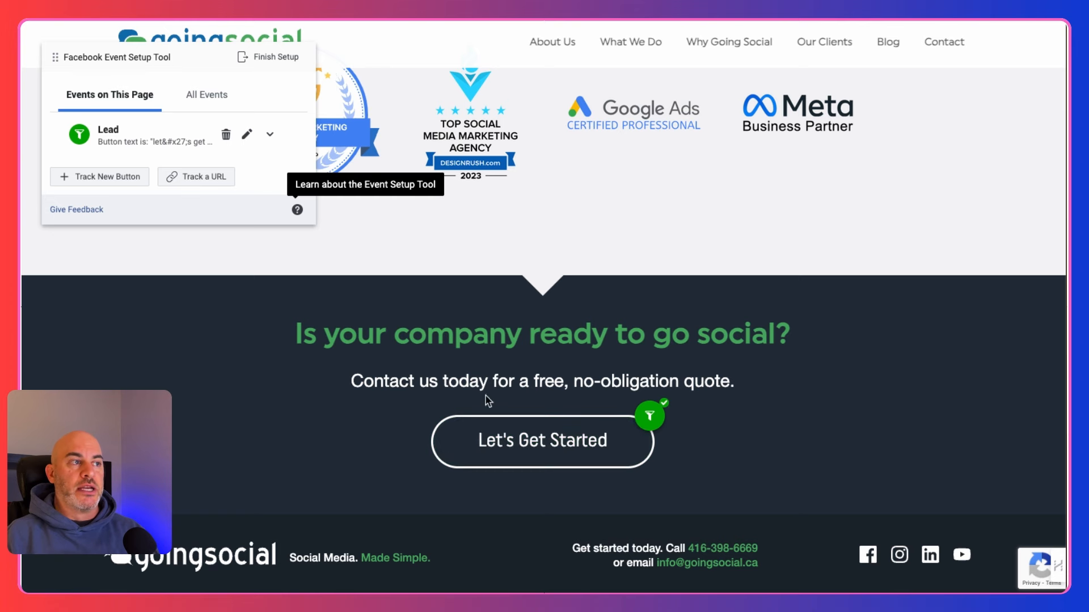
pyautogui.click(545, 452)
pyautogui.scroll(-5, 546, 454)
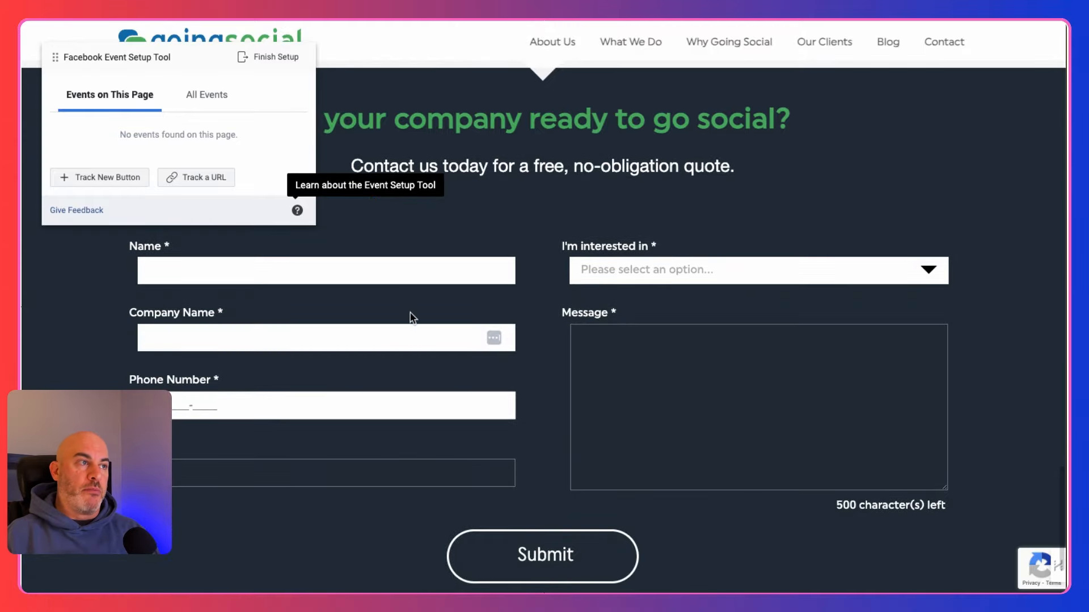
pyautogui.scroll(-1, 563, 510)
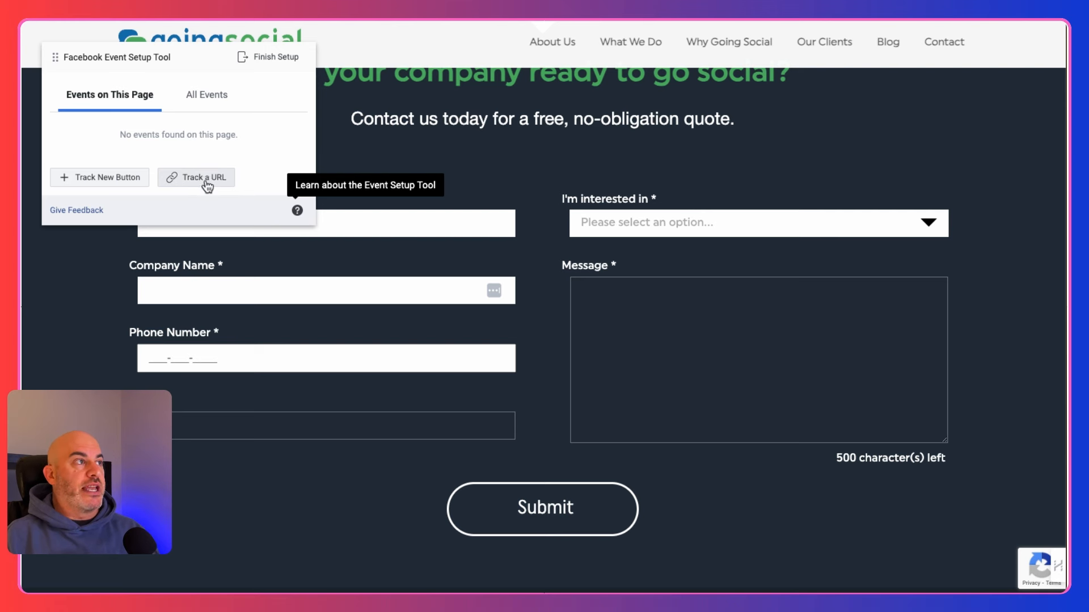
pyautogui.click(209, 101)
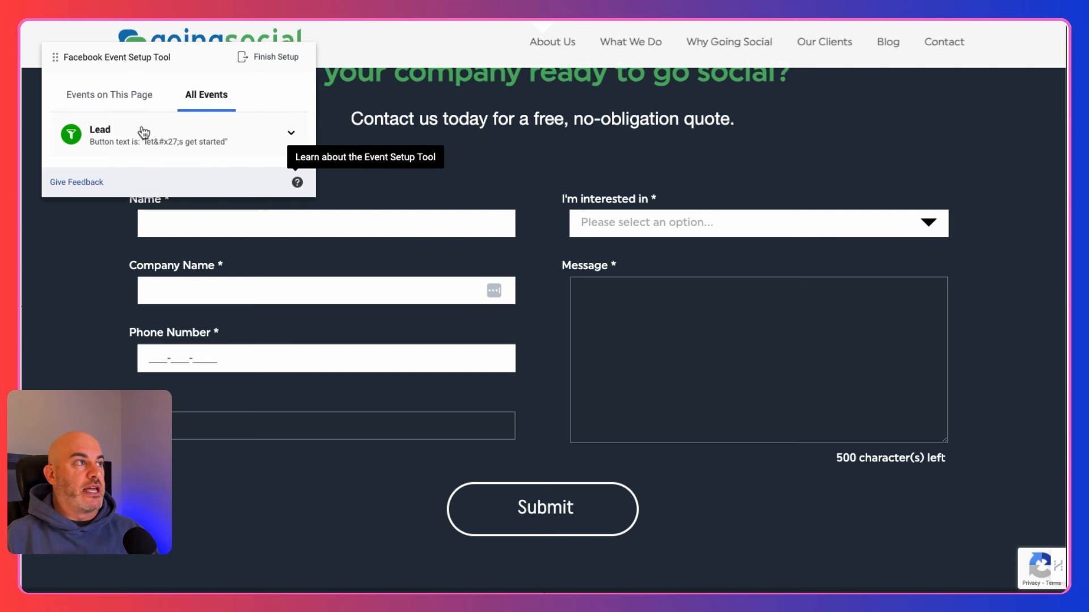
pyautogui.click(133, 101)
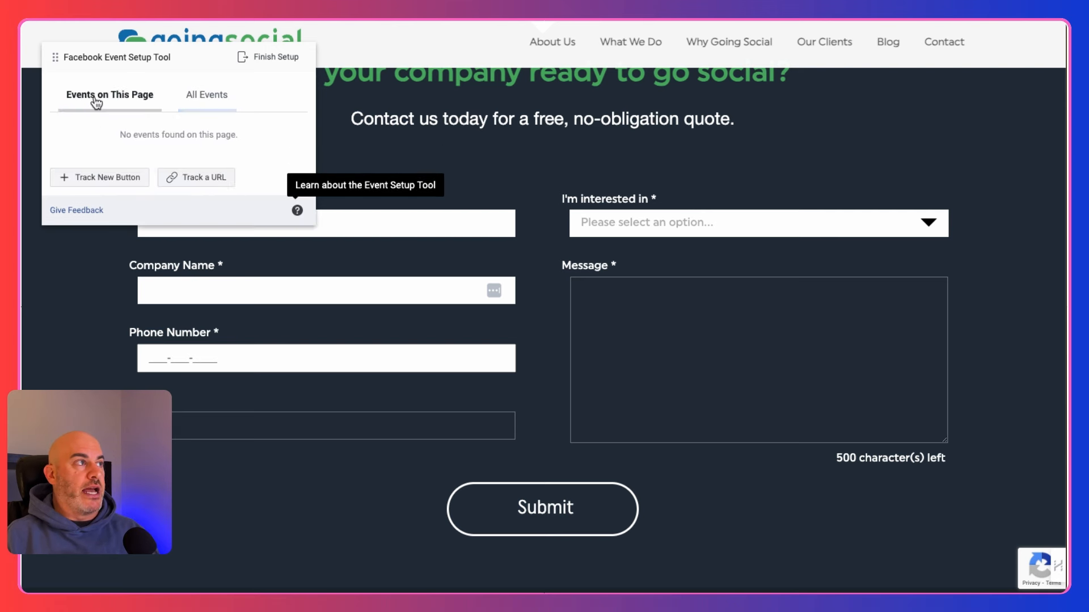
pyautogui.click(210, 176)
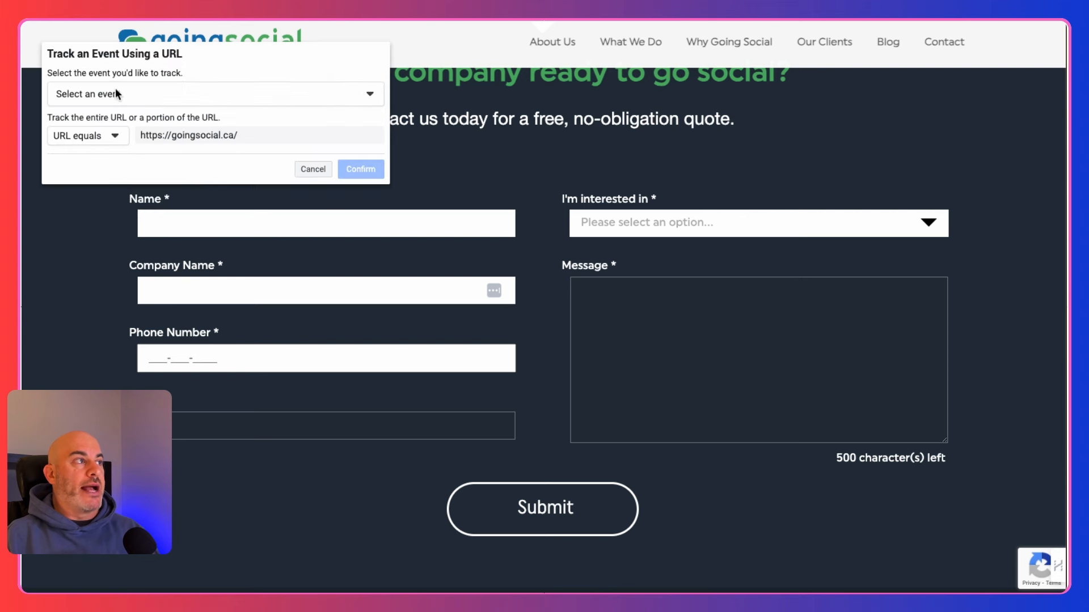
pyautogui.click(160, 93)
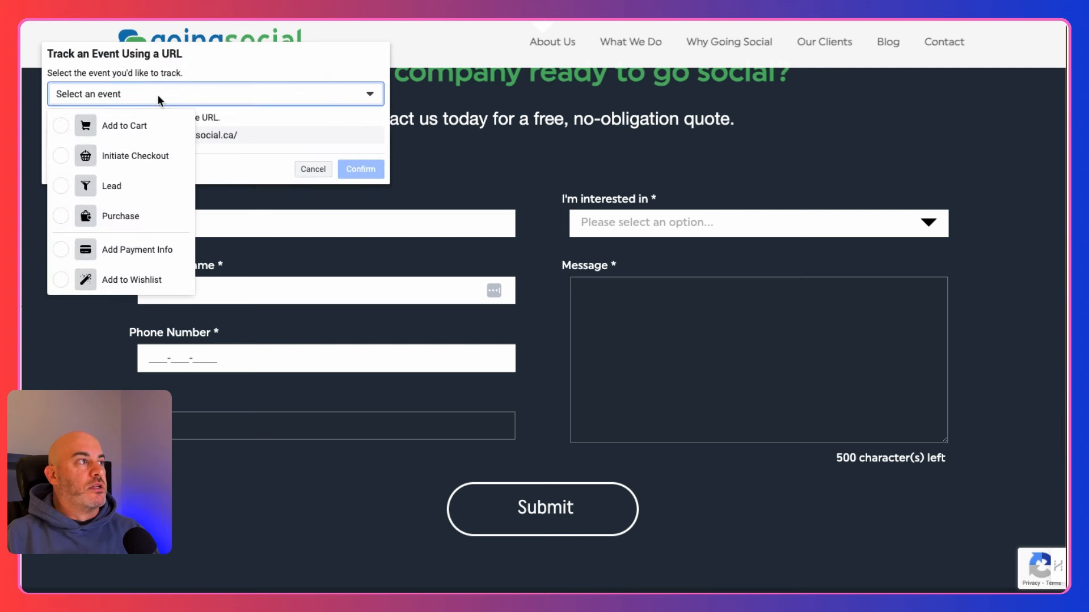
pyautogui.scroll(-2, 155, 194)
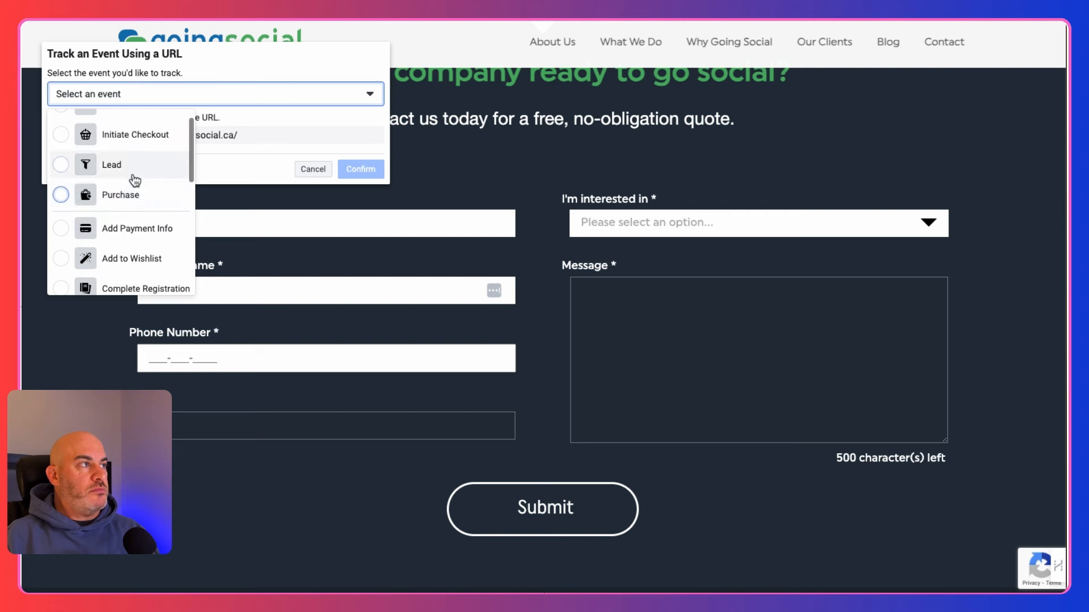
pyautogui.scroll(-1, 141, 215)
pyautogui.scroll(-2, 152, 232)
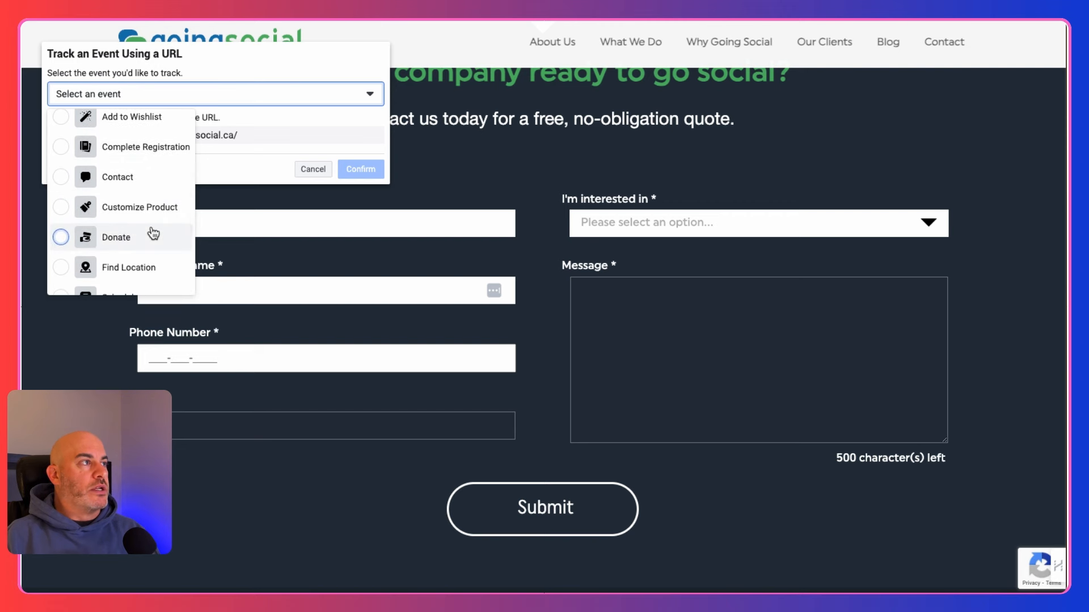
pyautogui.click(147, 149)
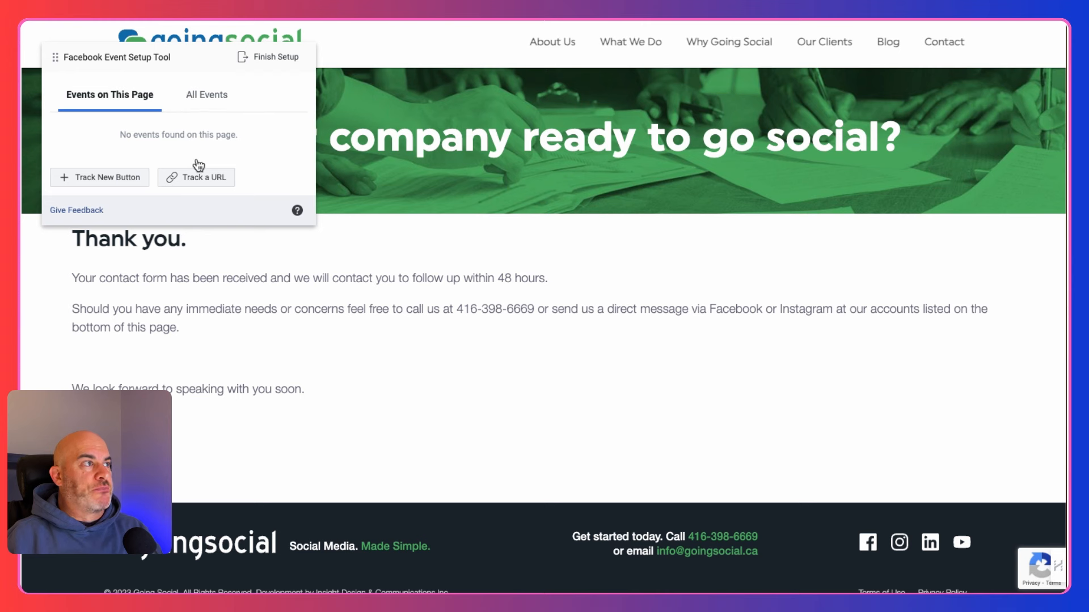
# Track the contact-thank-you page's exact URL as a Complete Registration event and finish the event setup
pyautogui.click(207, 107)
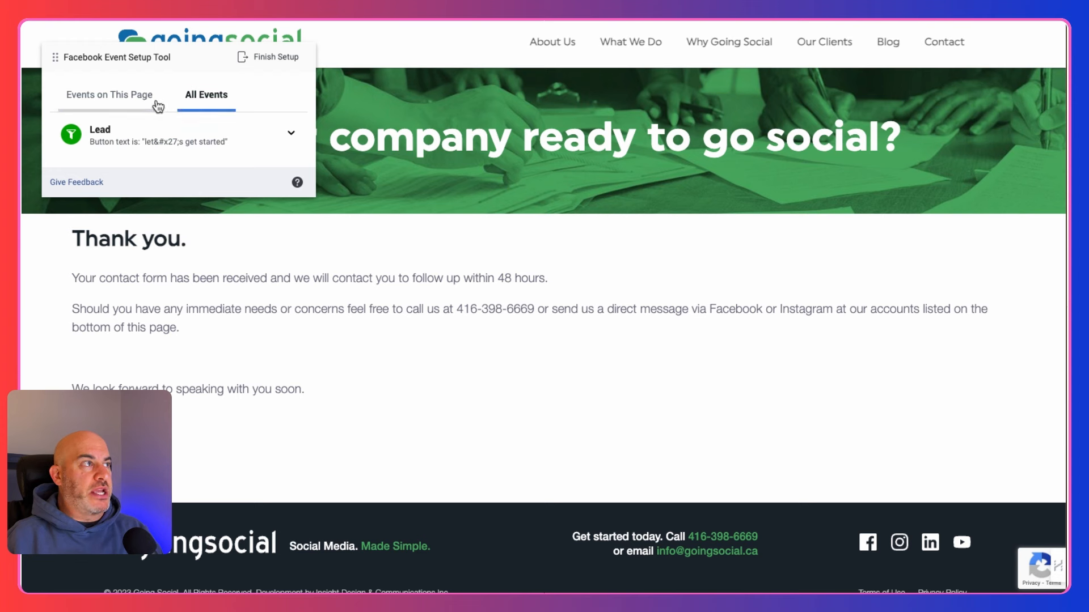
pyautogui.click(121, 101)
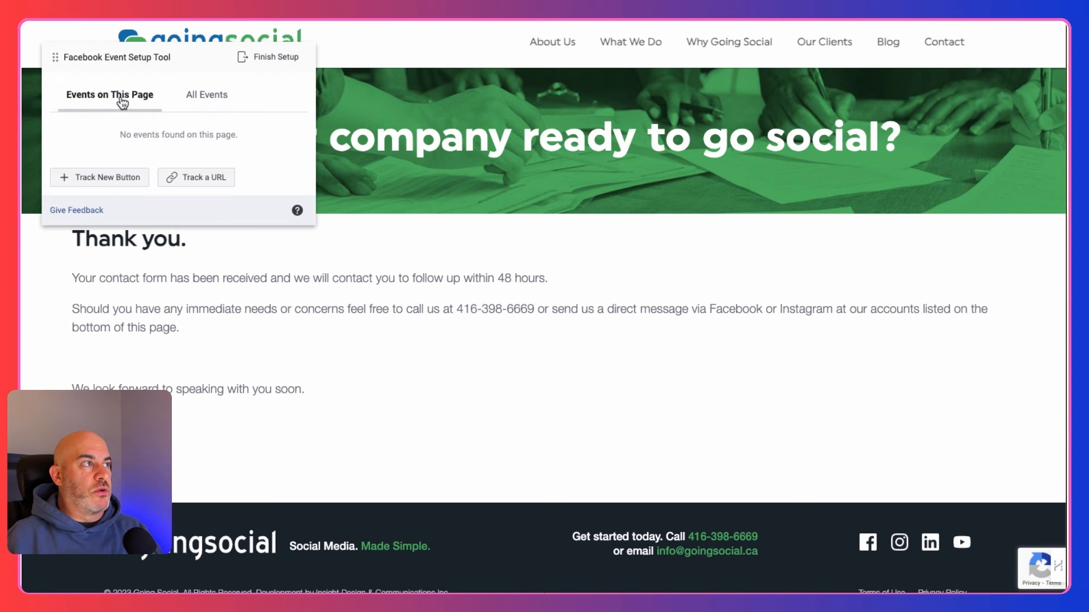
pyautogui.click(205, 177)
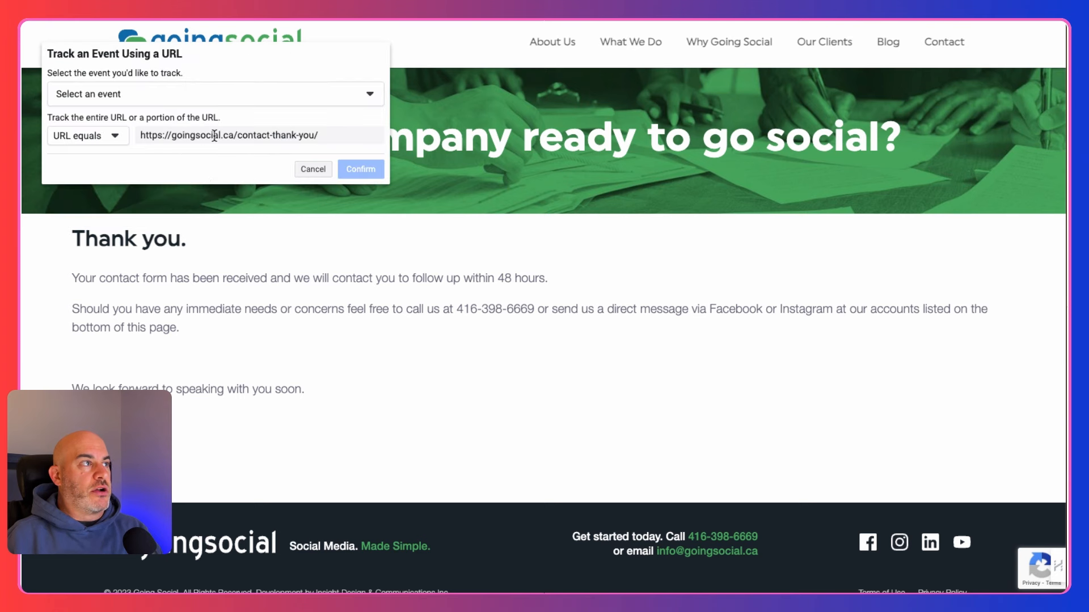
pyautogui.click(112, 96)
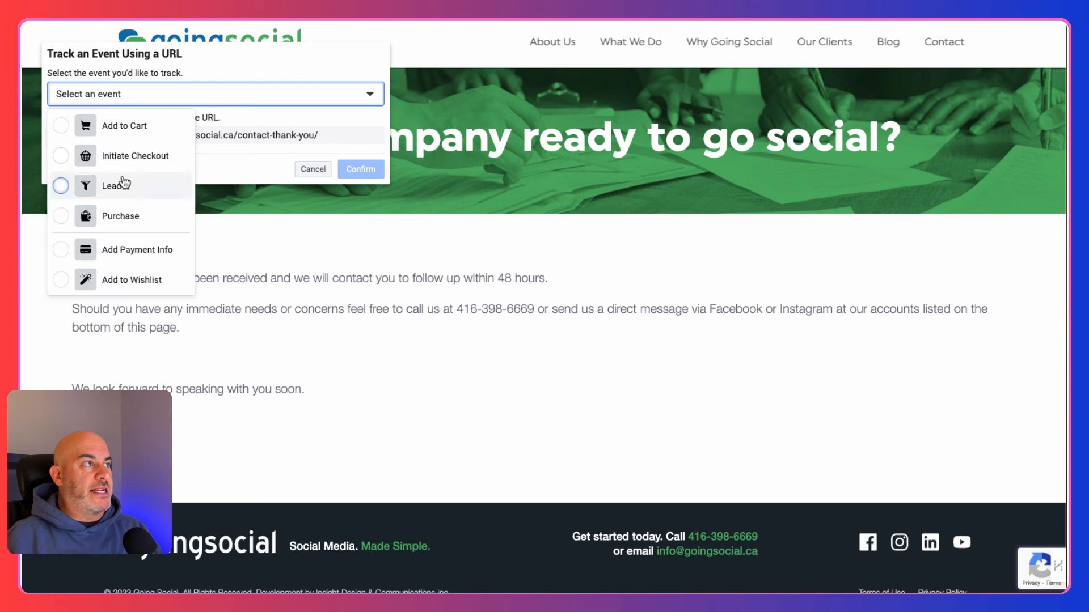
pyautogui.scroll(-2, 132, 264)
pyautogui.scroll(-2, 134, 266)
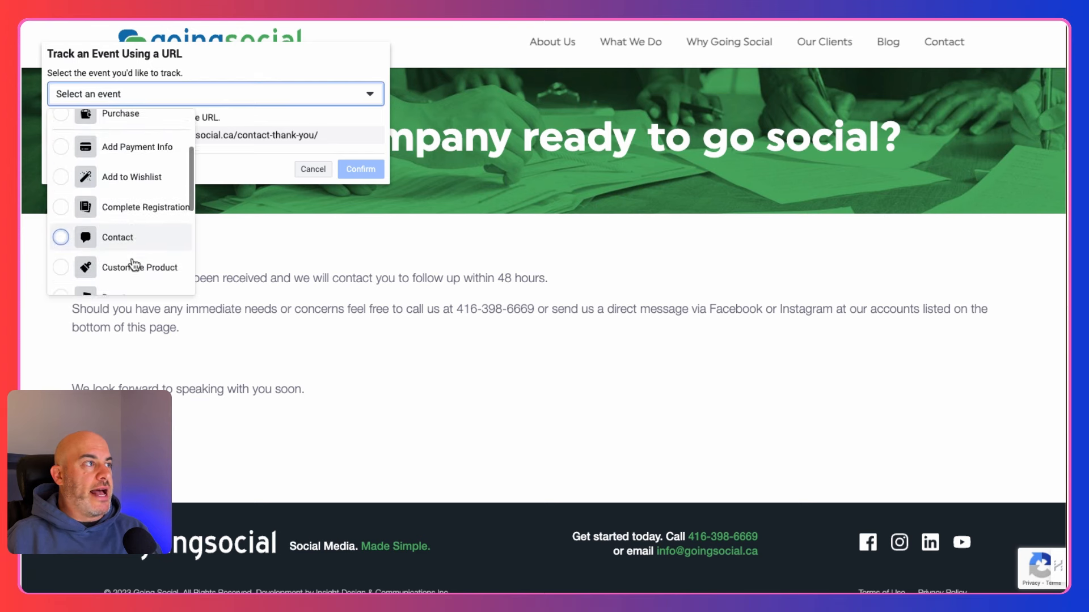
pyautogui.click(138, 197)
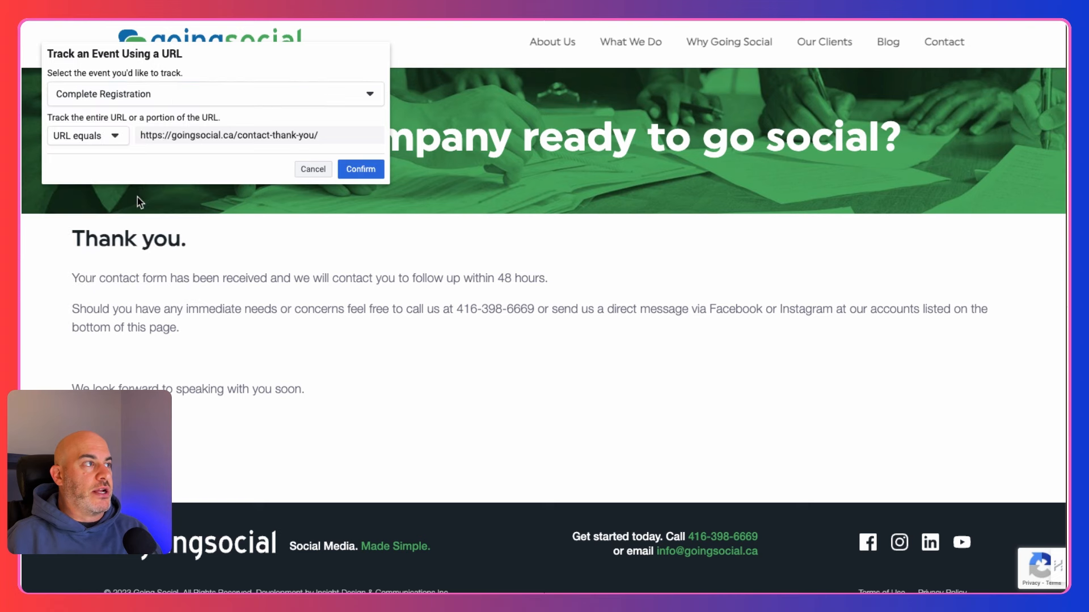
pyautogui.click(360, 169)
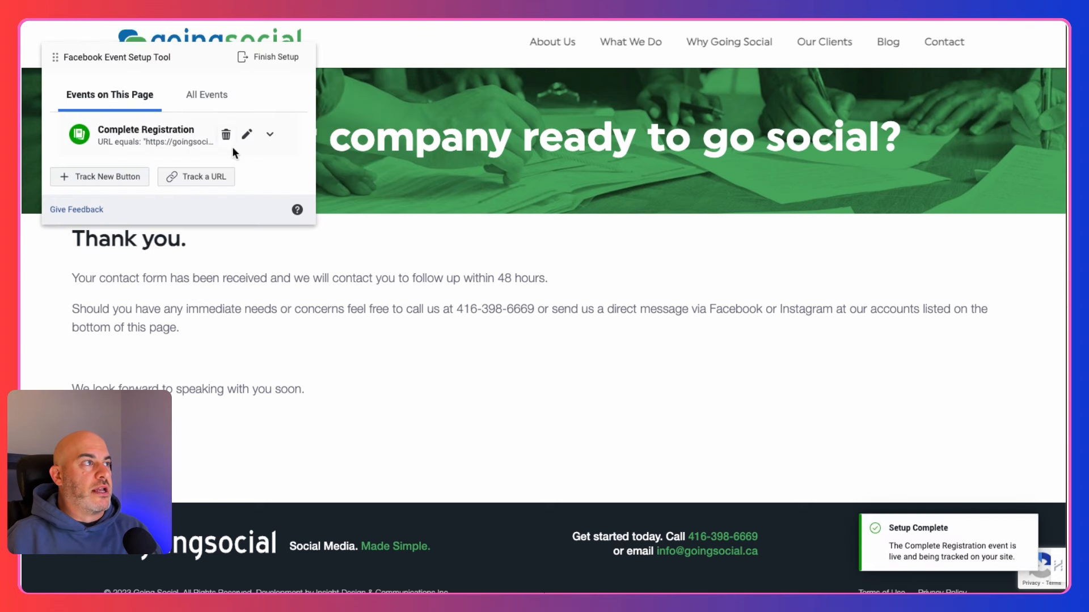
pyautogui.click(206, 94)
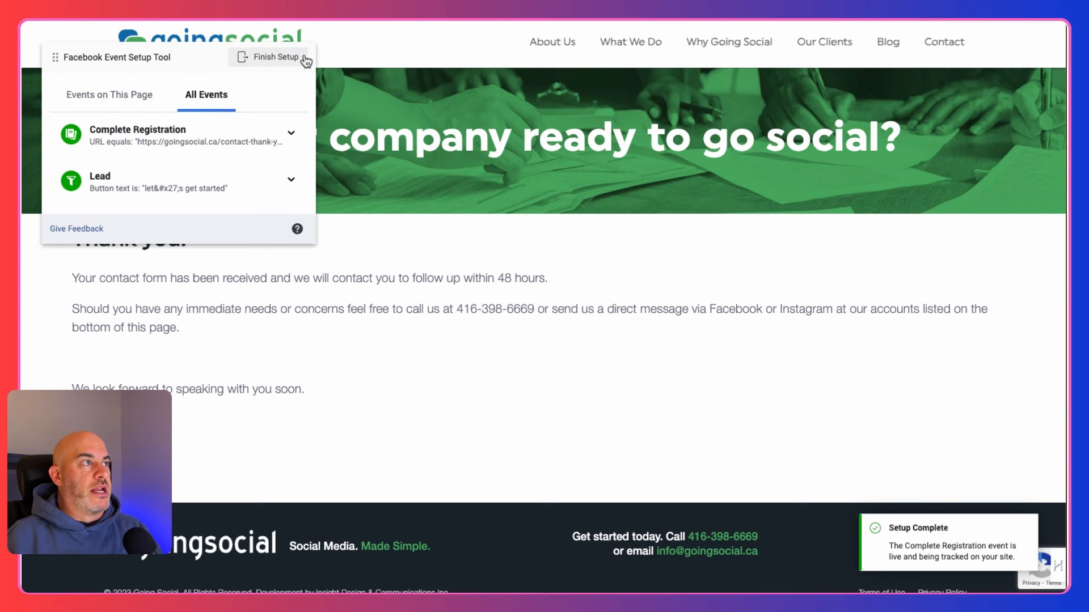
pyautogui.click(274, 59)
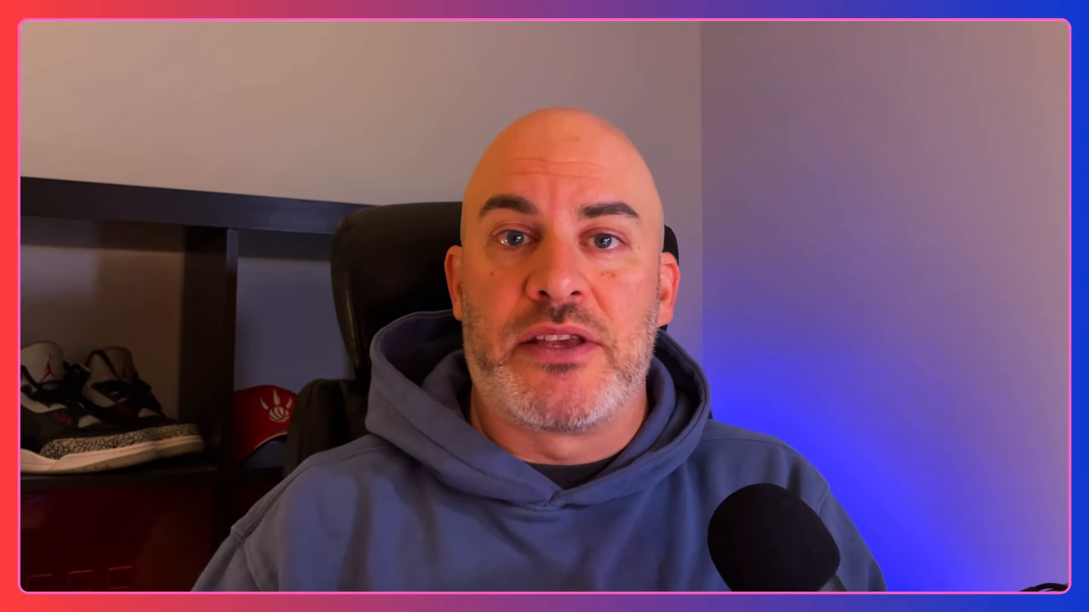
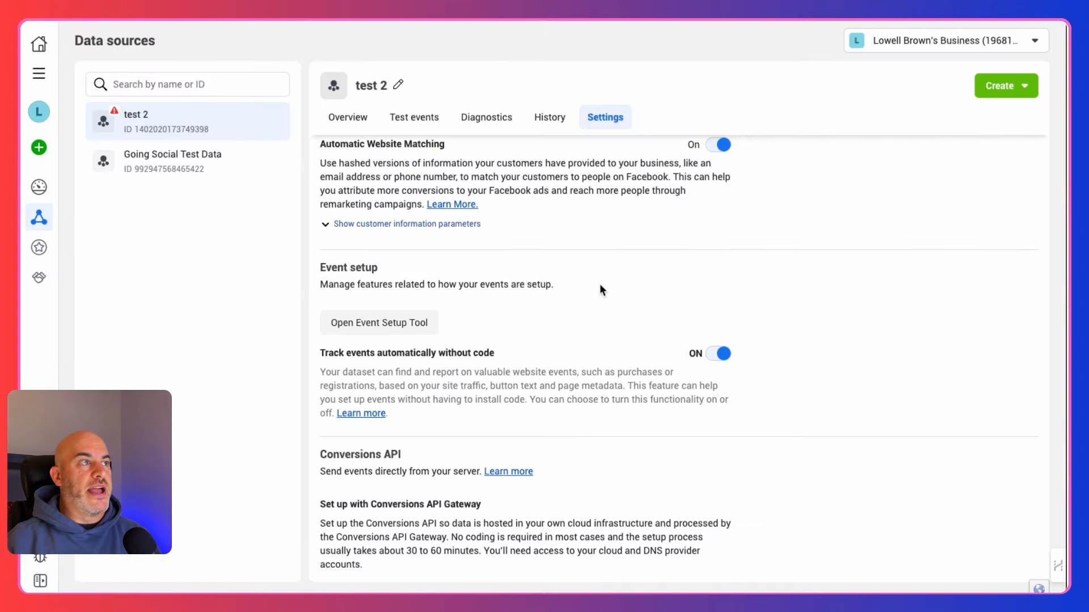
# Open the test 2 dataset's test events and review the activity received from the website
pyautogui.scroll(2, 600, 288)
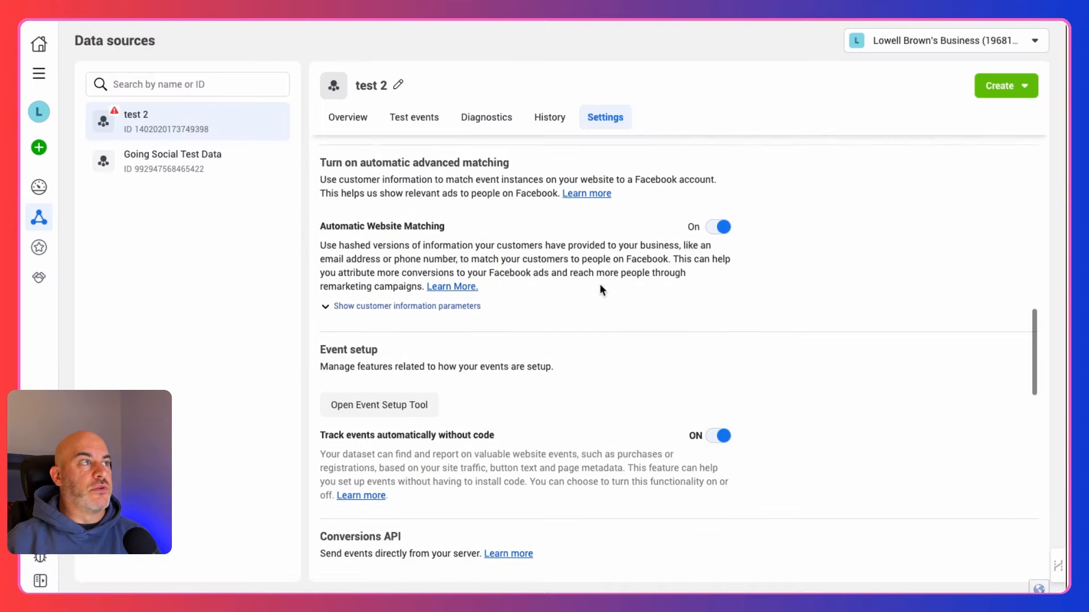
pyautogui.click(418, 120)
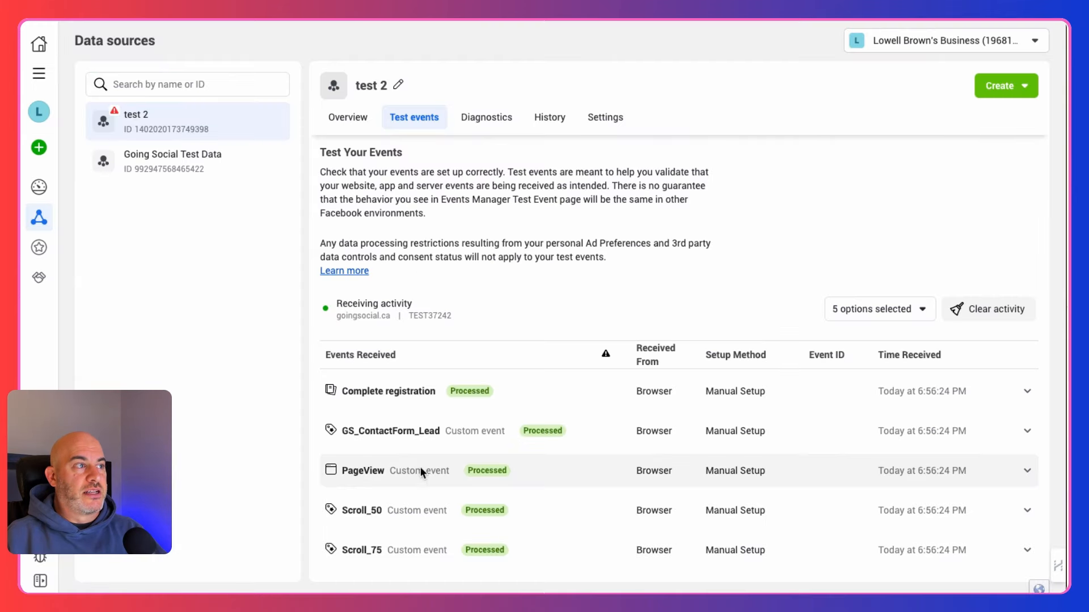
pyautogui.scroll(-1, 420, 453)
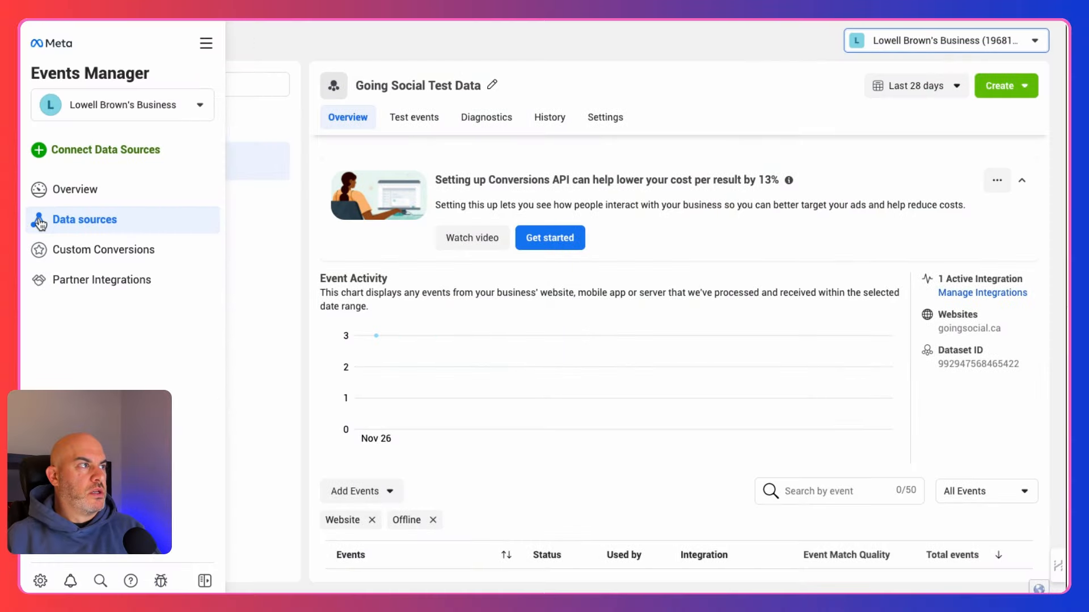
# Open the test 2 dataset's Meta Pixel integration for installation on a new website and choose to email the instructions
pyautogui.click(40, 223)
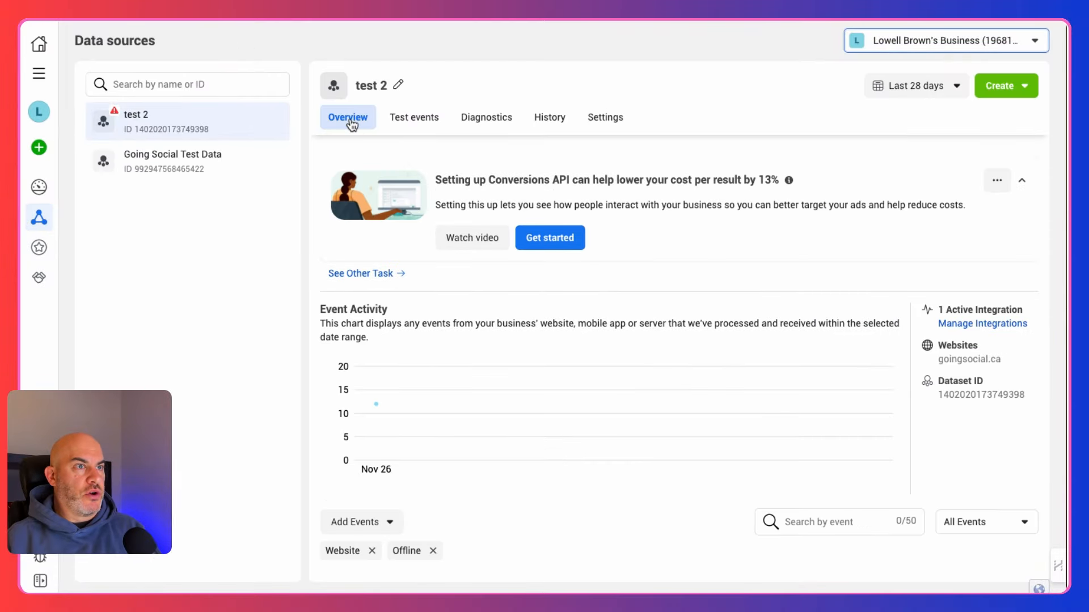
pyautogui.click(1001, 325)
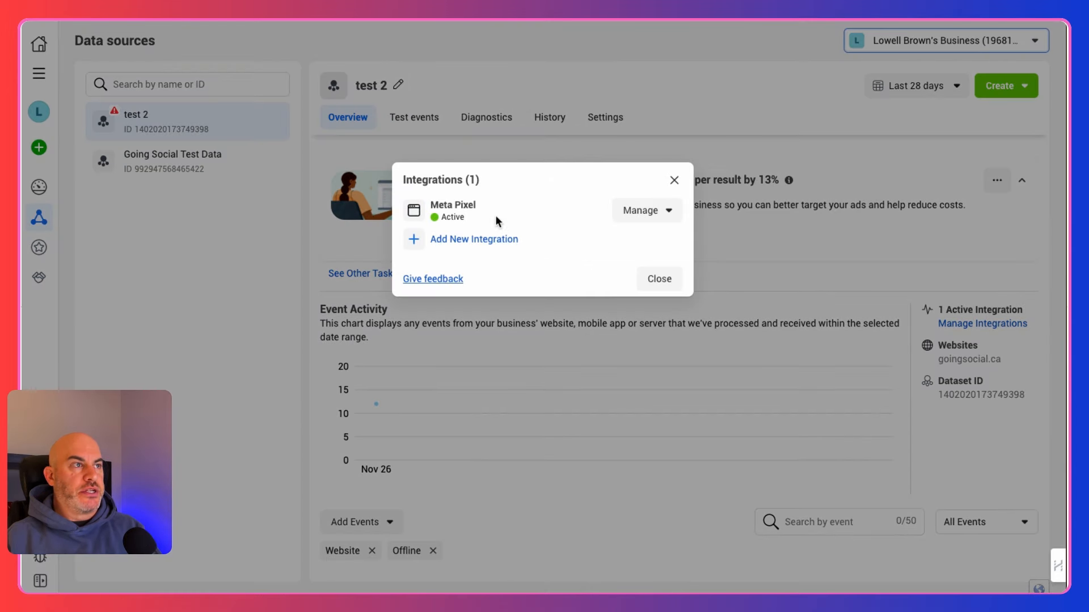
pyautogui.click(668, 211)
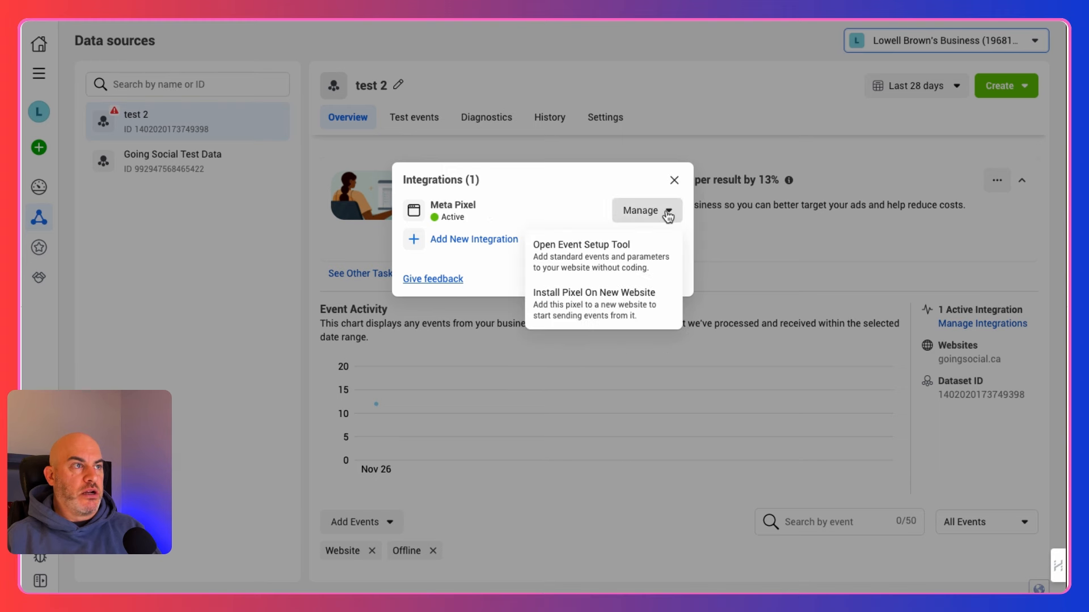
pyautogui.click(577, 309)
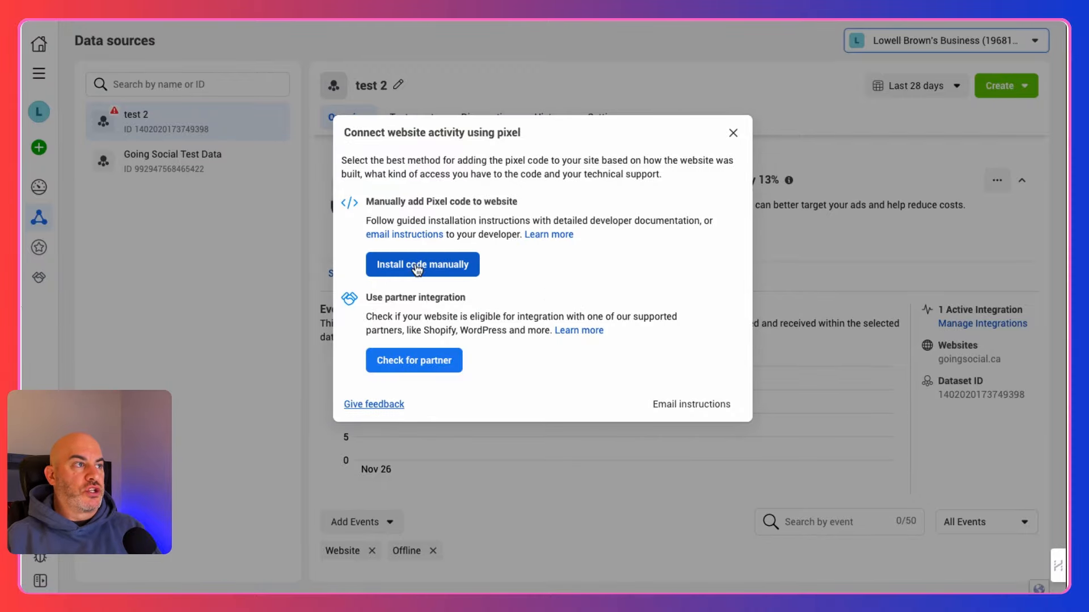
pyautogui.click(393, 236)
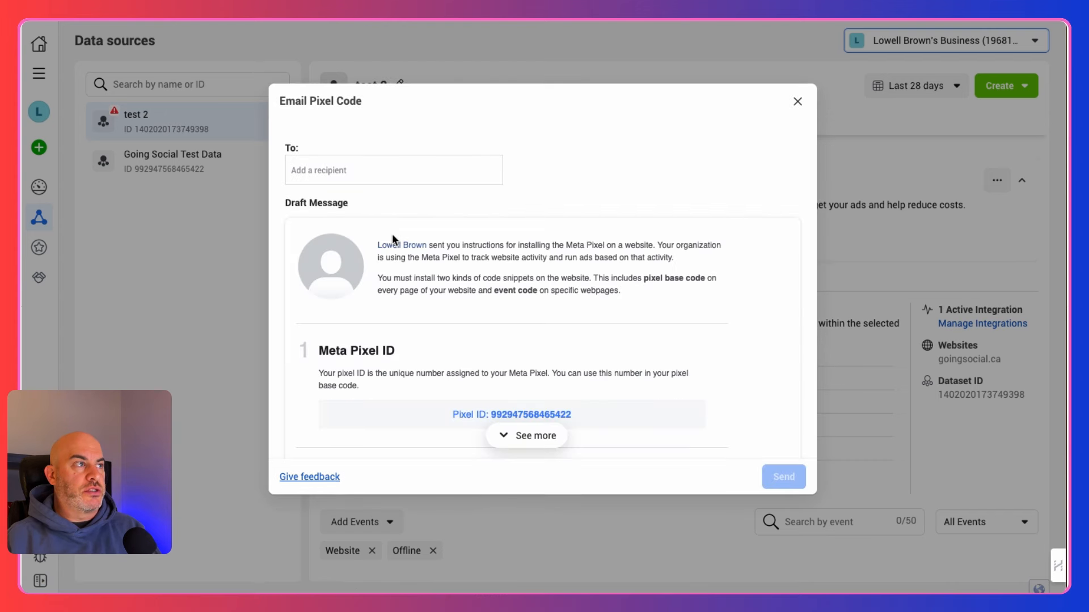
# Add the developer's email address as the recipient of the Meta Pixel installation instructions
pyautogui.click(341, 173)
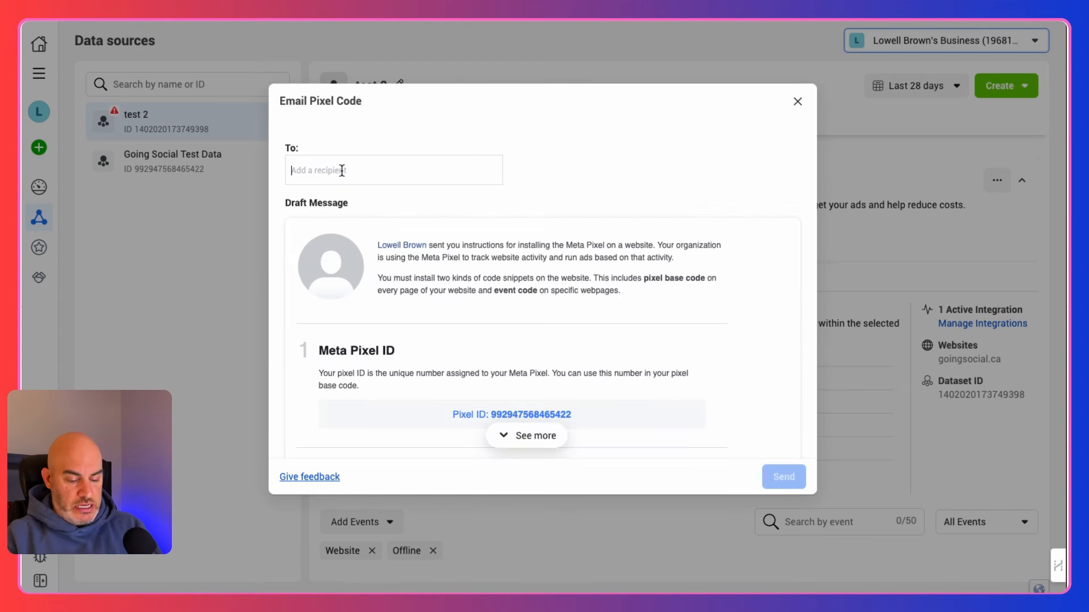
pyautogui.write('t')
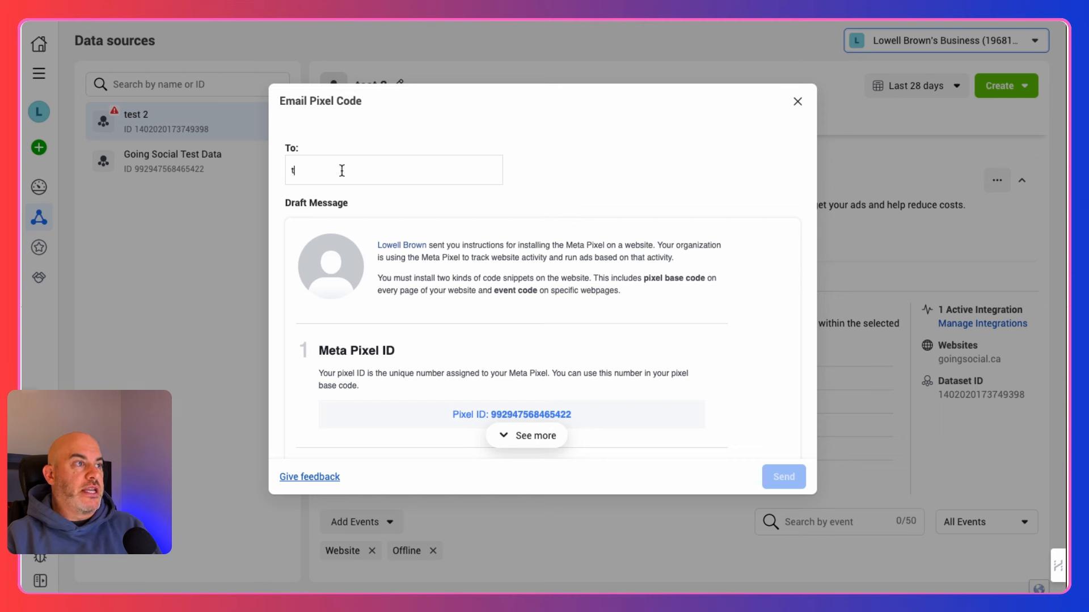
pyautogui.write('est@te')
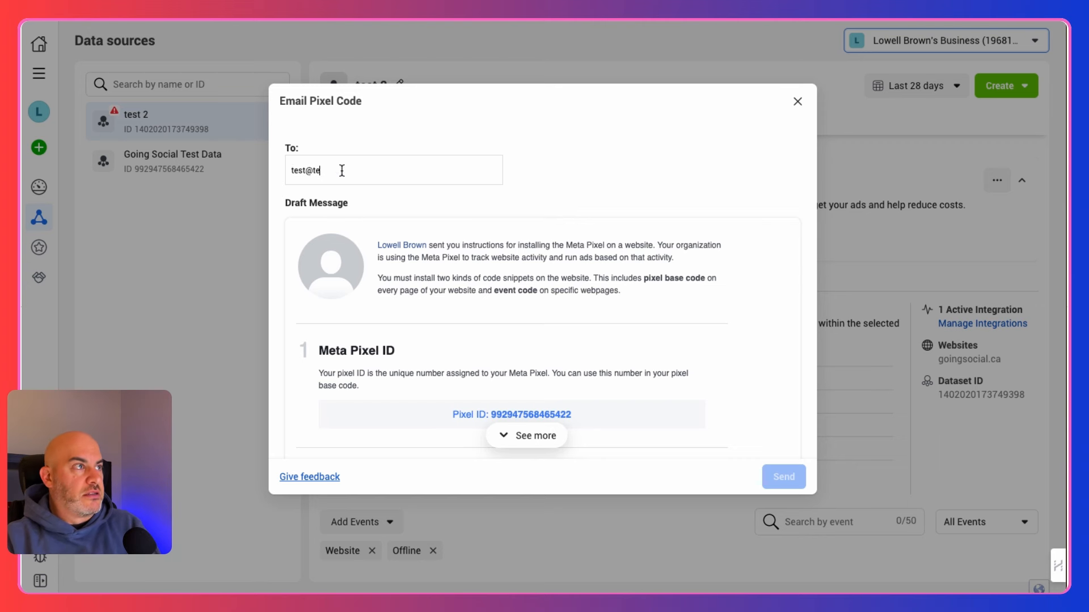
pyautogui.write('st.com')
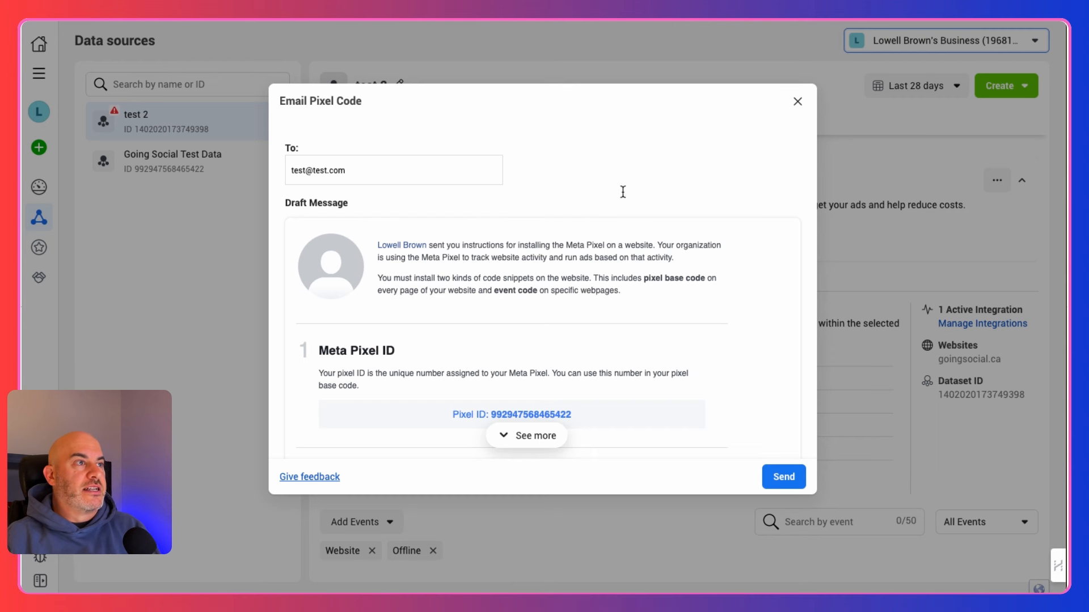
pyautogui.click(595, 192)
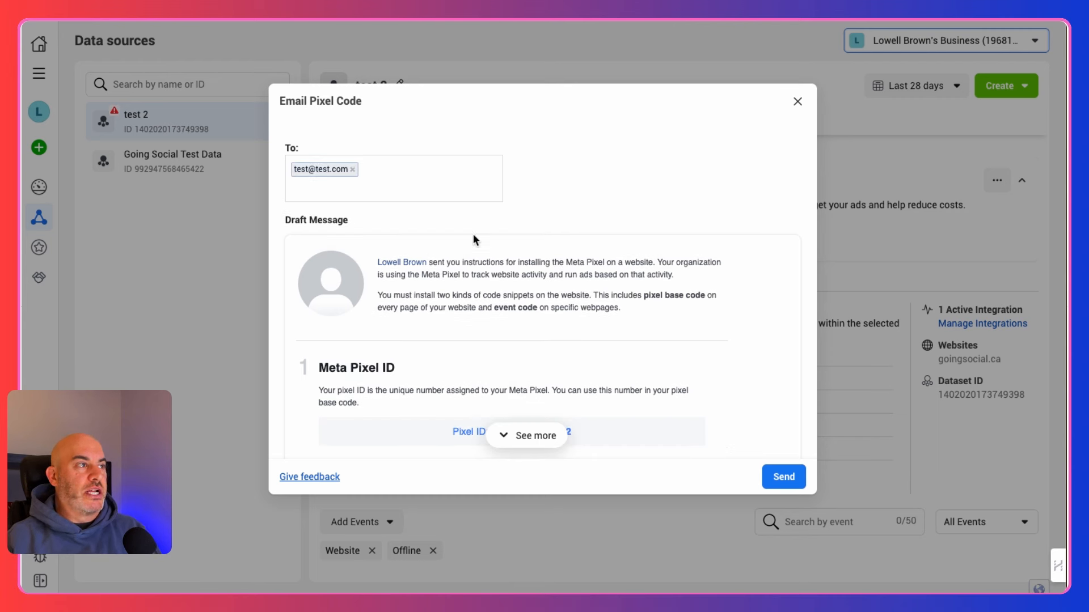
# Examine the draft message's Meta Pixel ID and the base code installation instructions
pyautogui.scroll(-2, 672, 231)
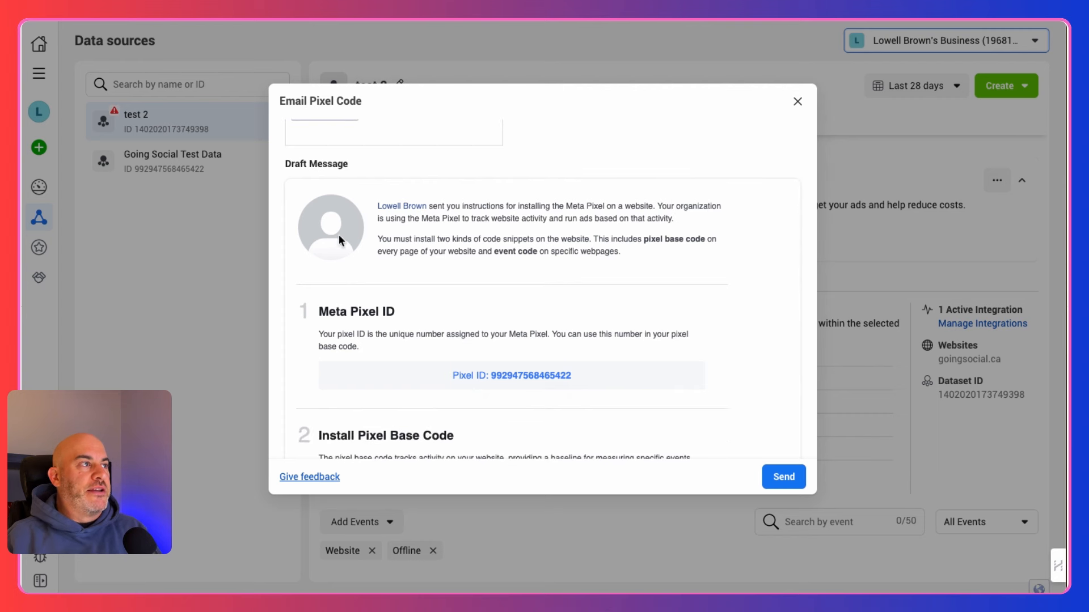
pyautogui.scroll(-1, 517, 264)
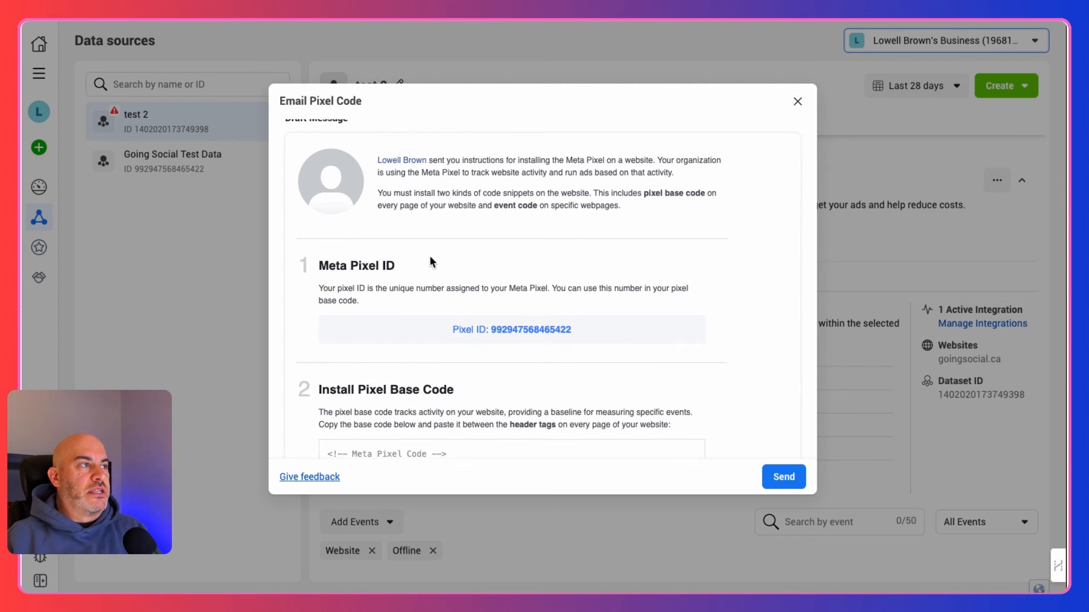
pyautogui.scroll(-2, 430, 255)
pyautogui.scroll(5, 430, 255)
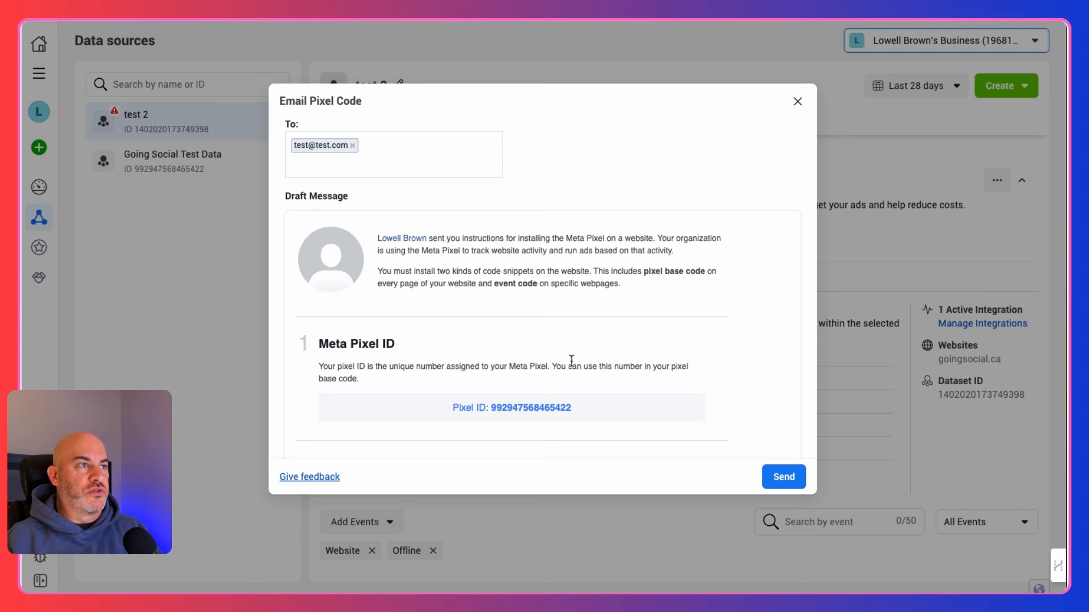
pyautogui.scroll(-2, 571, 363)
pyautogui.scroll(-1, 548, 352)
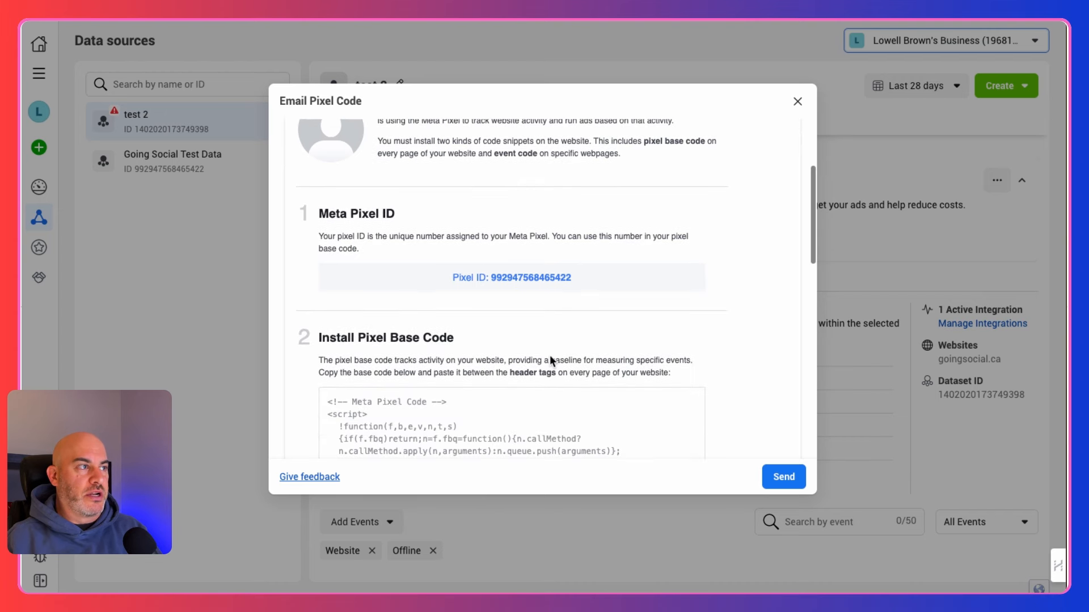
pyautogui.scroll(-3, 551, 361)
pyautogui.scroll(-2, 486, 390)
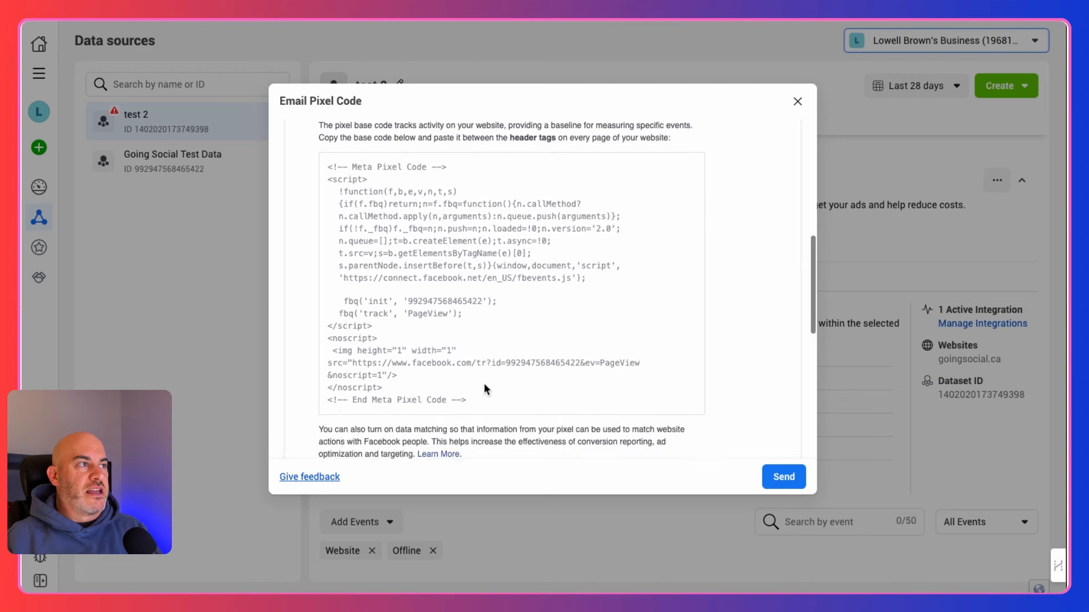
pyautogui.scroll(2, 491, 337)
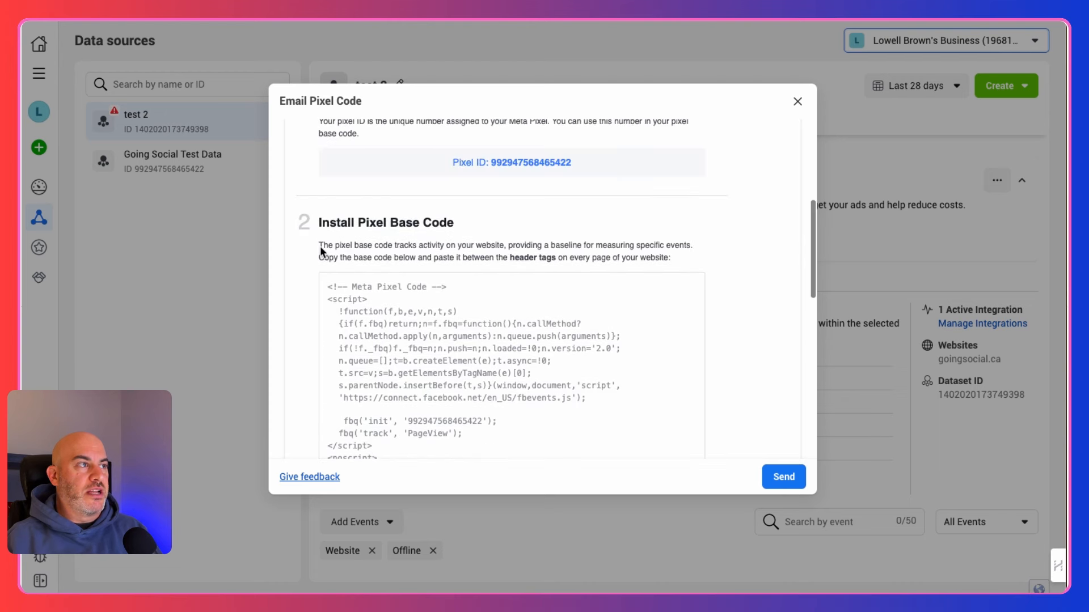
# Review the draft's event code and pixel status sections, then send the Meta Pixel instructions email and finish the Email Pixel Code dialog
pyautogui.scroll(-8, 715, 378)
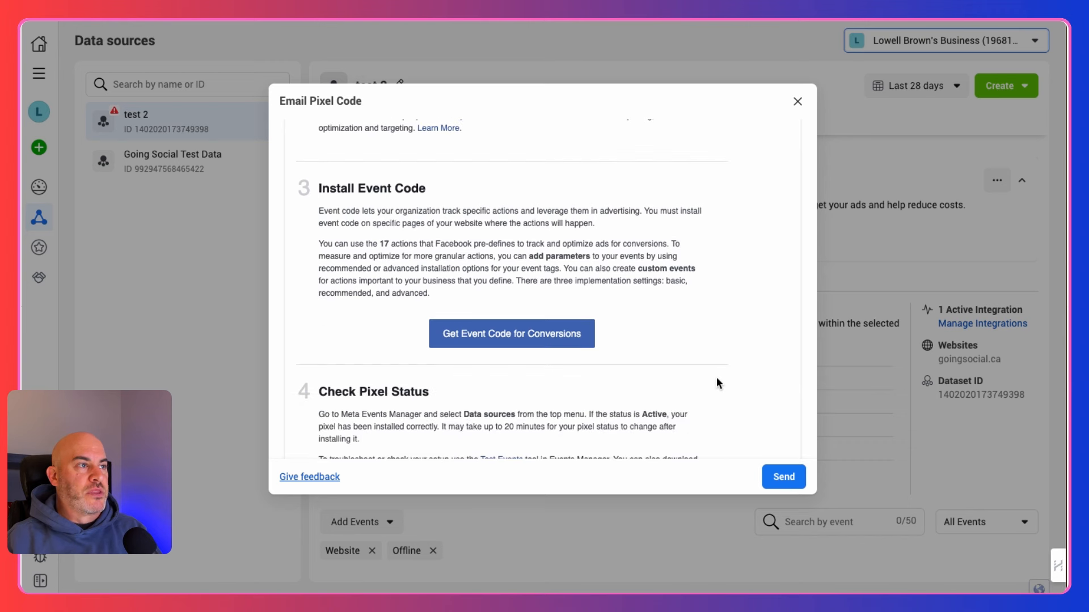
pyautogui.scroll(-1, 716, 378)
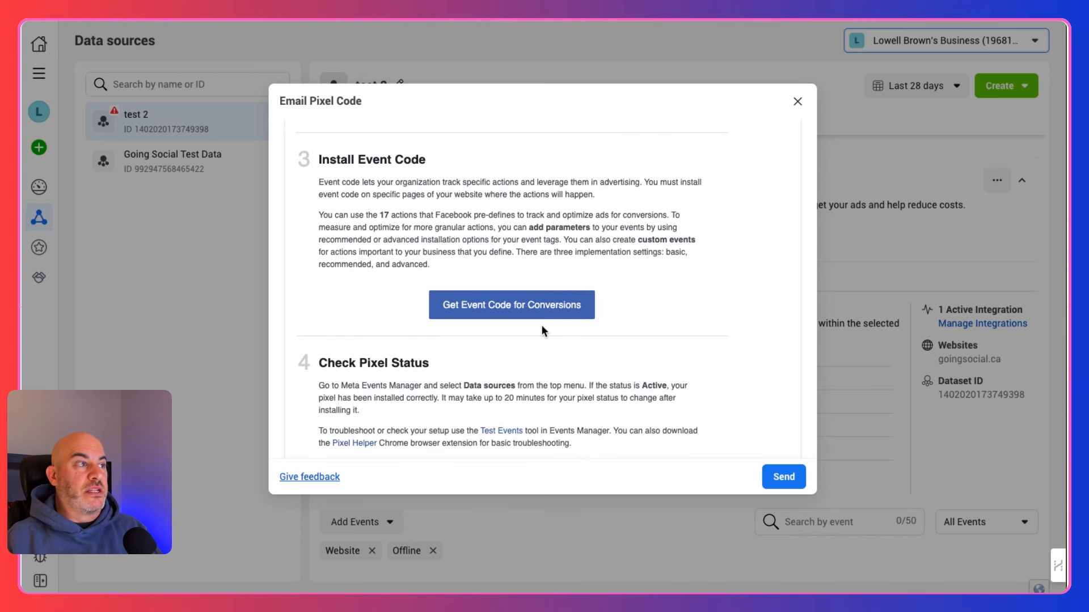
pyautogui.scroll(-2, 541, 324)
pyautogui.scroll(1, 541, 324)
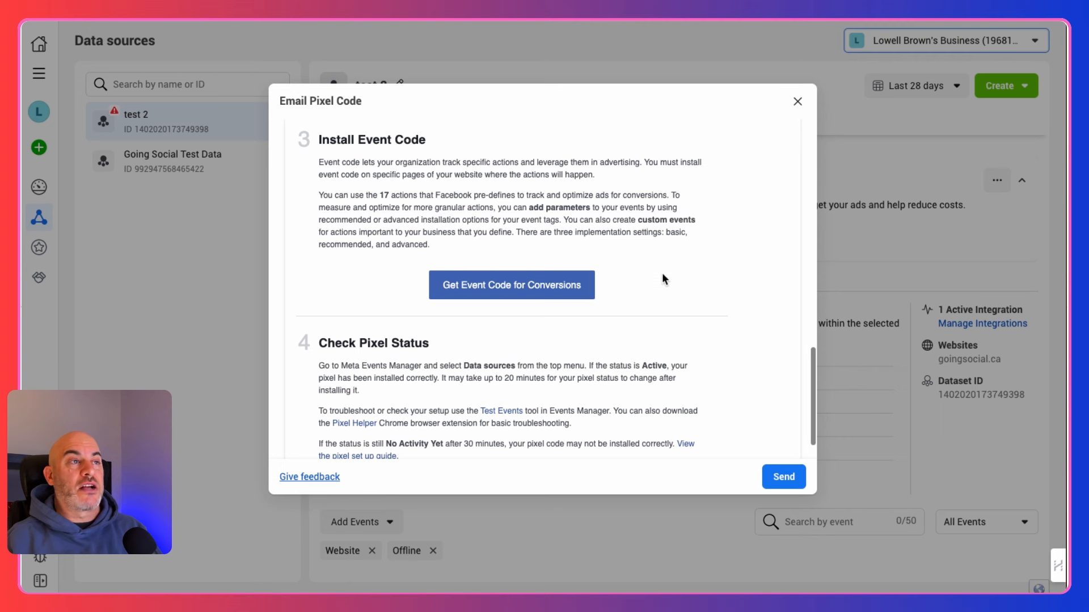
pyautogui.scroll(-2, 679, 406)
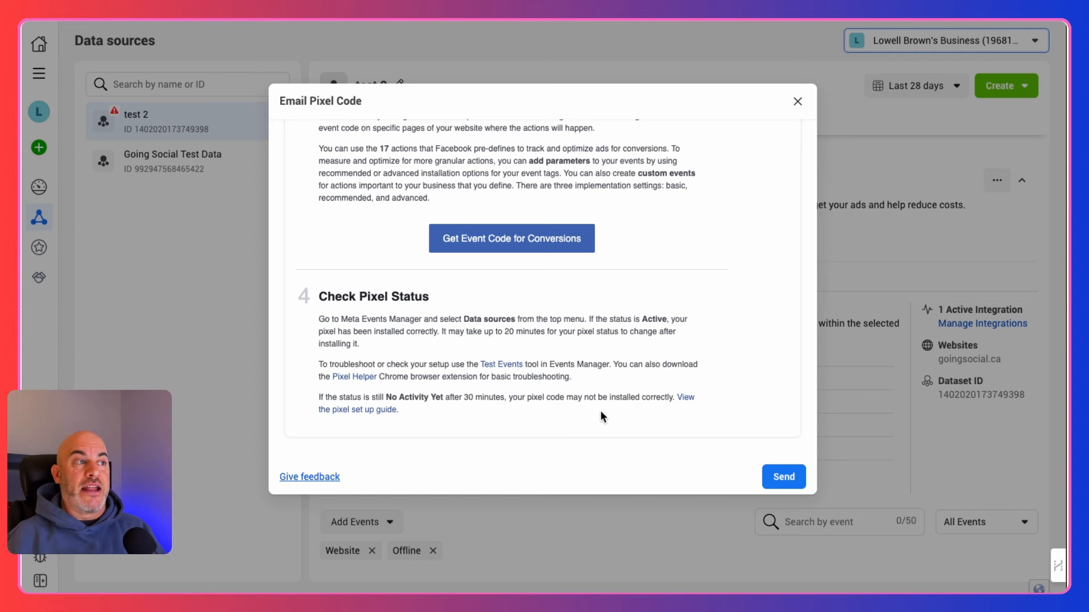
pyautogui.click(792, 469)
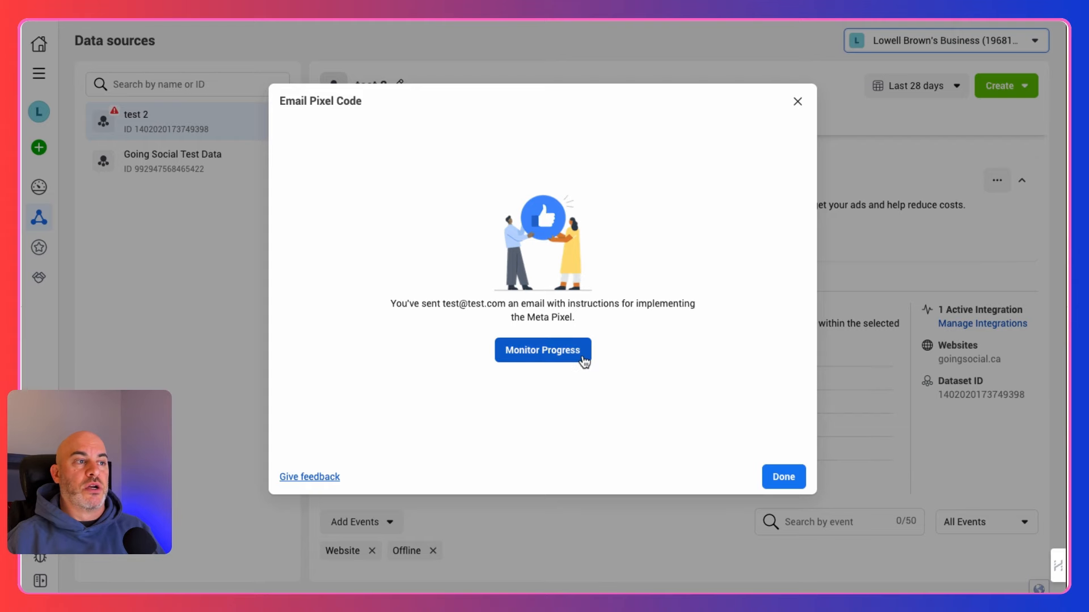
pyautogui.click(780, 484)
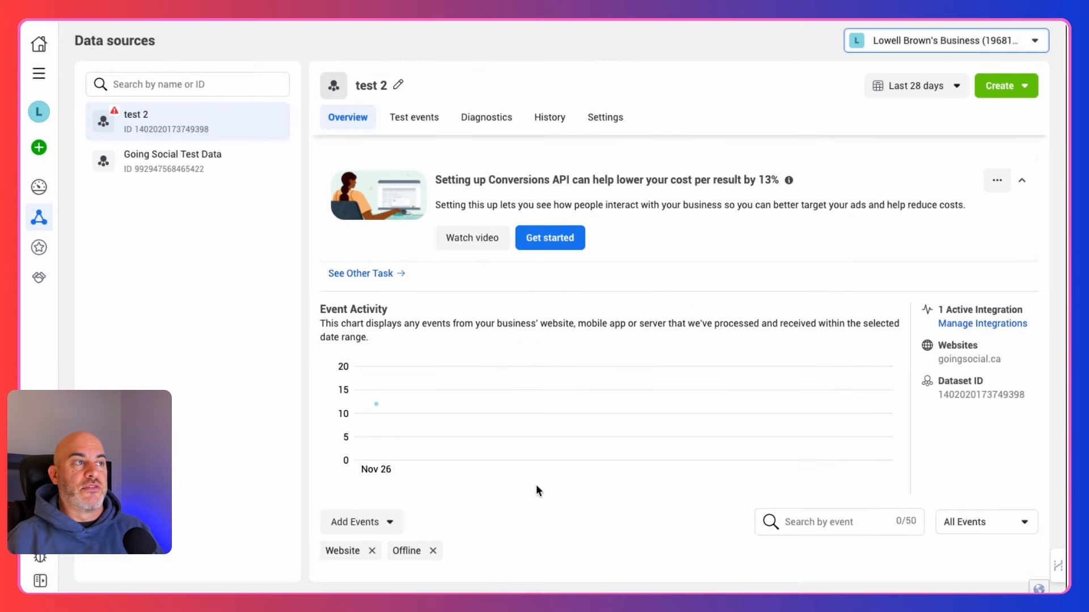